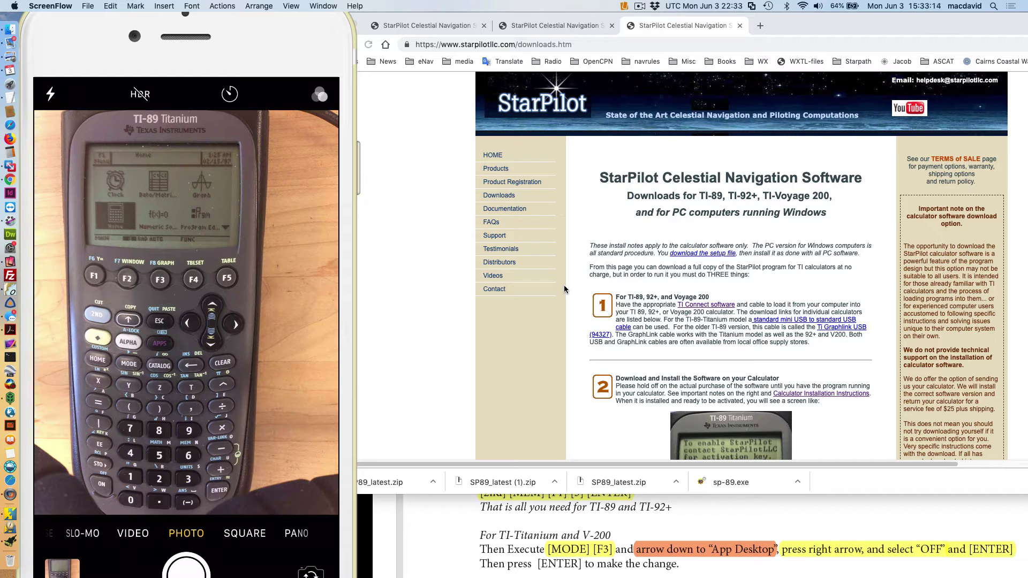
# Browse the StarPilot-89 download page, glancing at the installation instructions PDF behind Chrome
pyautogui.scroll(-2, 530, 370)
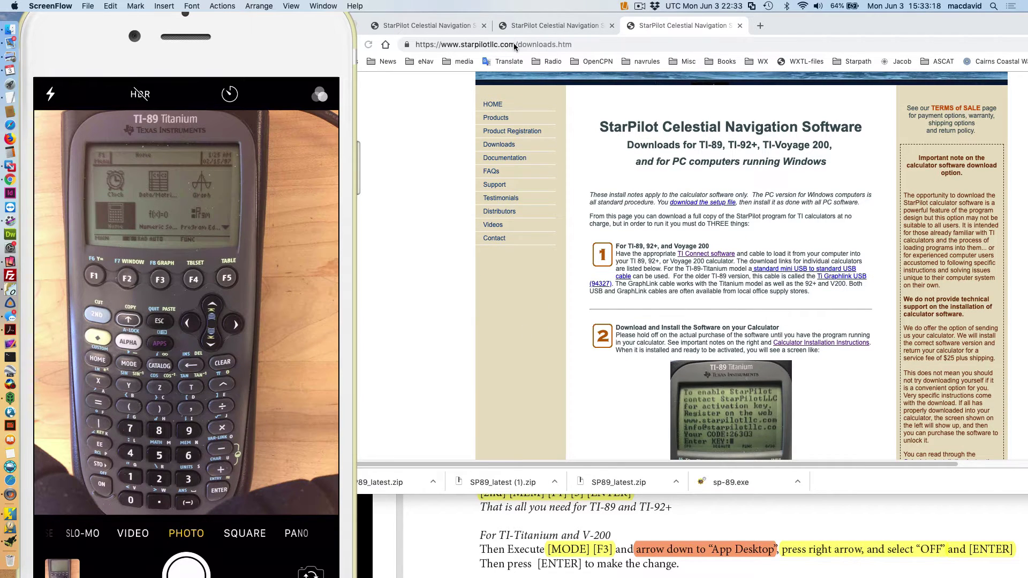
pyautogui.scroll(2, 507, 283)
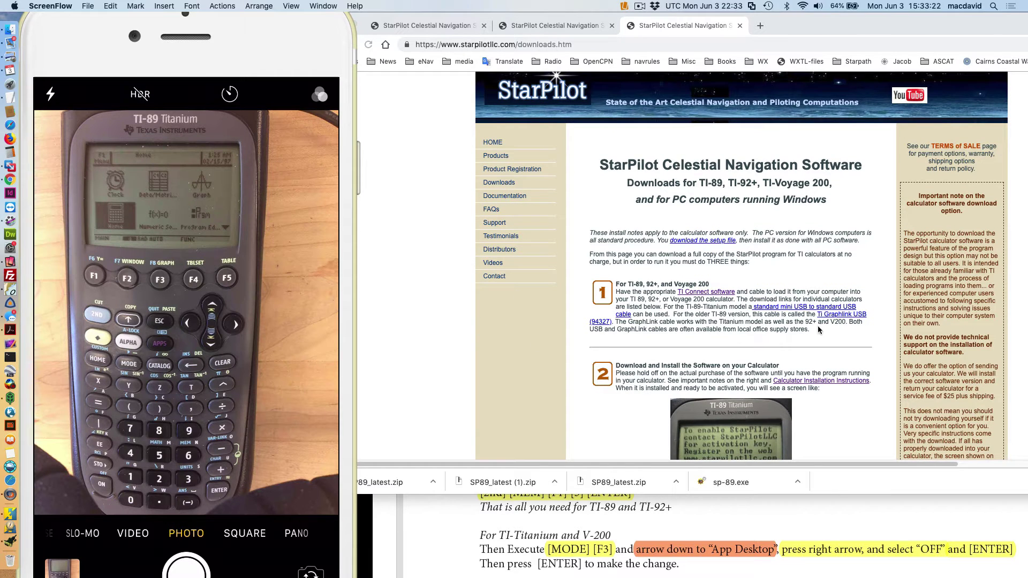
pyautogui.scroll(-1, 868, 338)
pyautogui.scroll(-6, 866, 336)
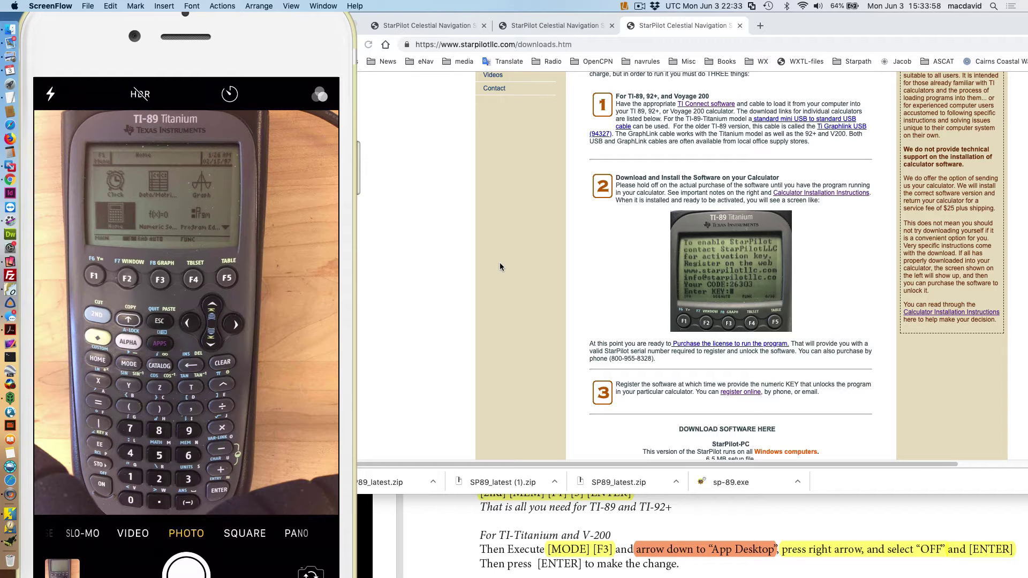
pyautogui.scroll(3, 500, 262)
pyautogui.scroll(-3, 501, 262)
pyautogui.scroll(1, 500, 266)
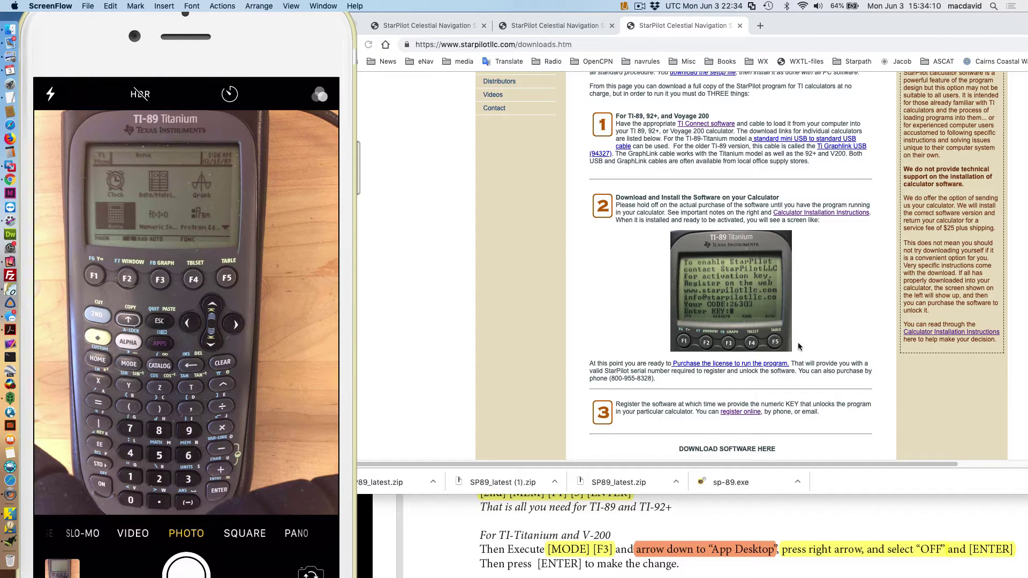
pyautogui.scroll(-1, 806, 331)
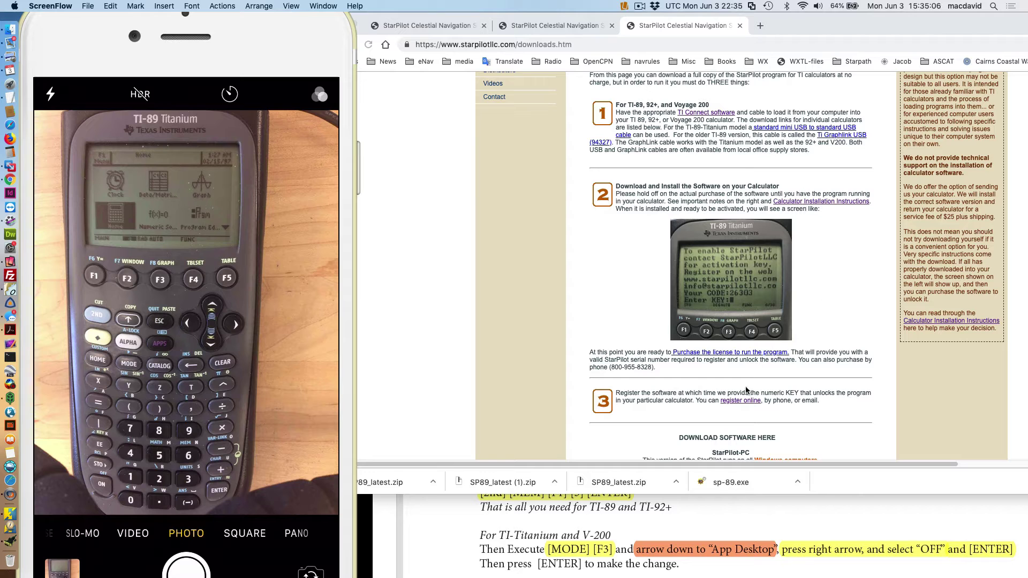
pyautogui.moveTo(794, 26); pyautogui.dragTo(756, 50)
pyautogui.scroll(-5, 506, 321)
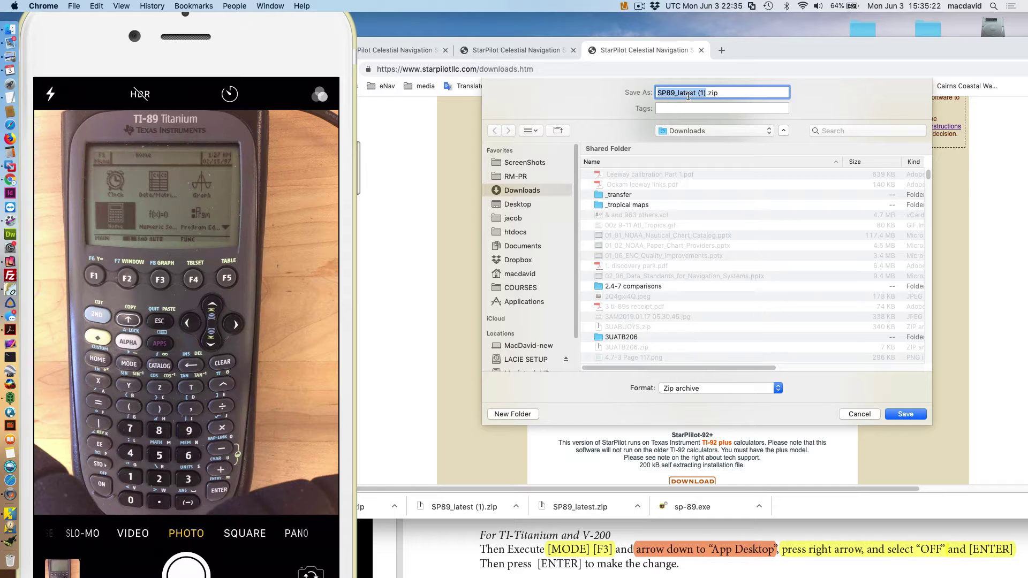
# Cancel saving the StarPilot-89 zip and bring the installation instructions PDF forward
pyautogui.click(871, 416)
pyautogui.moveTo(765, 59); pyautogui.dragTo(781, 231)
pyautogui.moveTo(539, 54); pyautogui.dragTo(535, 101)
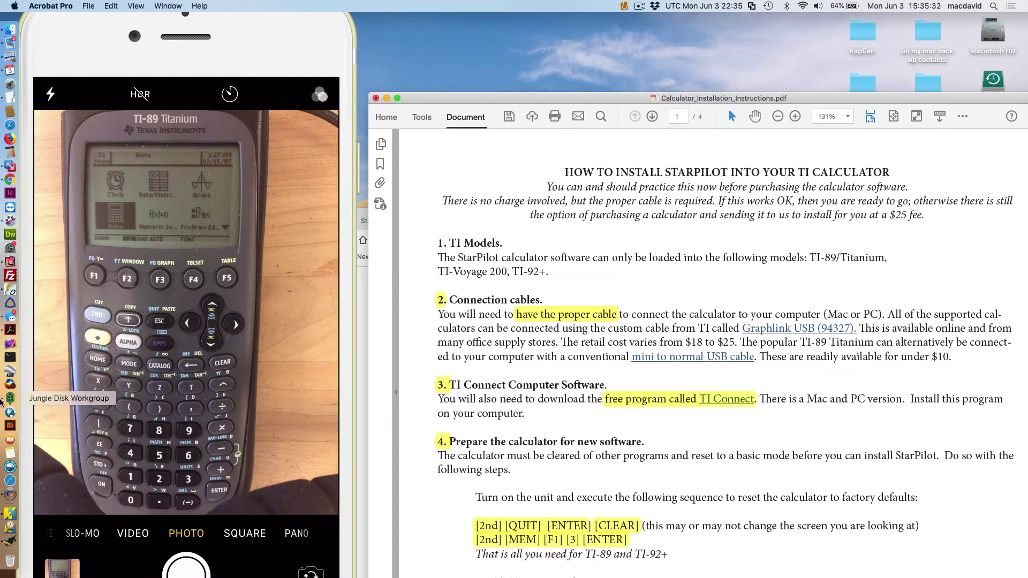
# In the Windows 10 VM, open SP89_latest.zip in WinRAR to confirm bld110115.tig, then close it
pyautogui.click(10, 166)
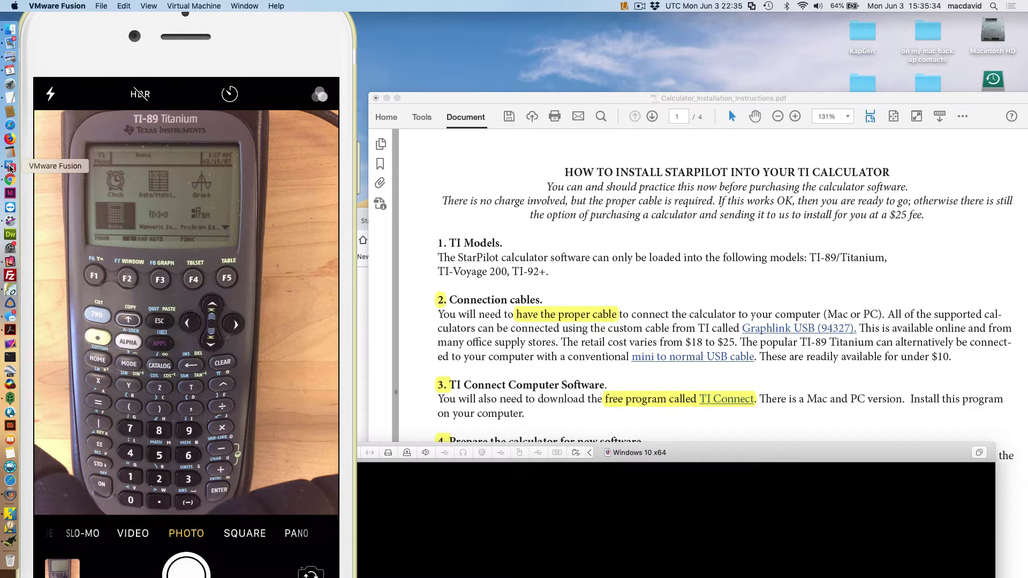
pyautogui.moveTo(687, 457); pyautogui.dragTo(707, 42)
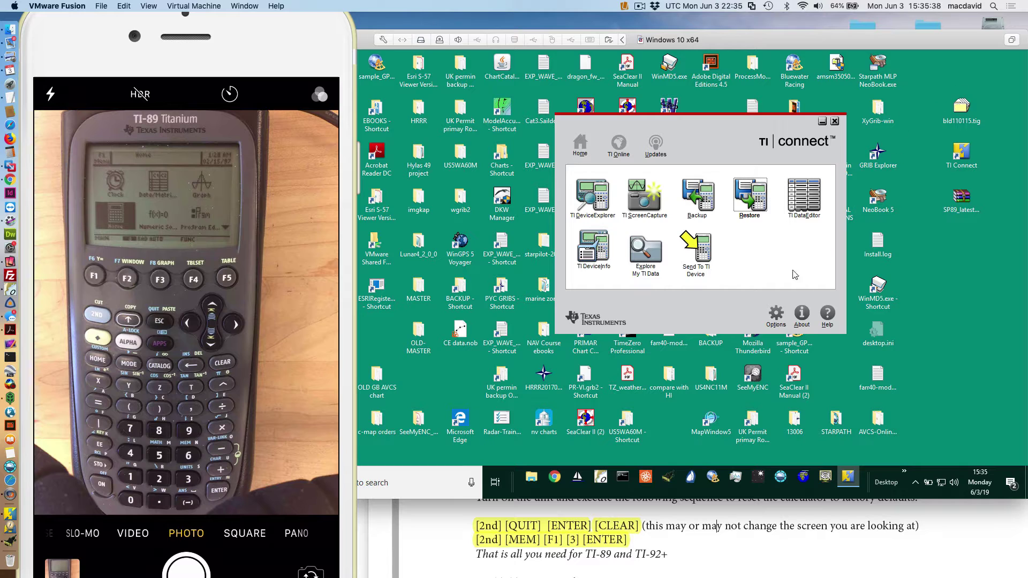
pyautogui.click(965, 199)
pyautogui.doubleClick(964, 199)
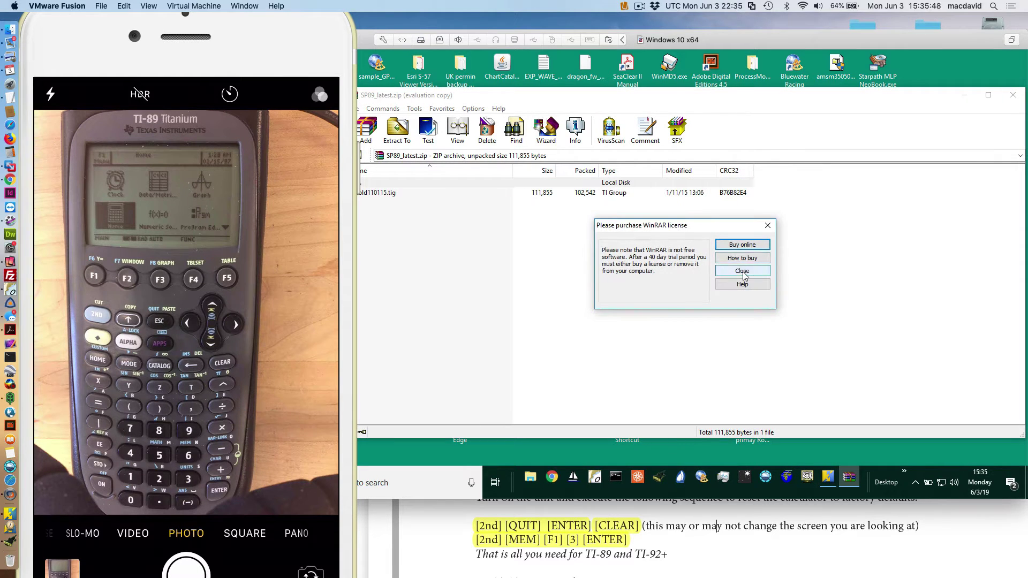
pyautogui.click(741, 276)
pyautogui.moveTo(466, 96); pyautogui.dragTo(550, 103)
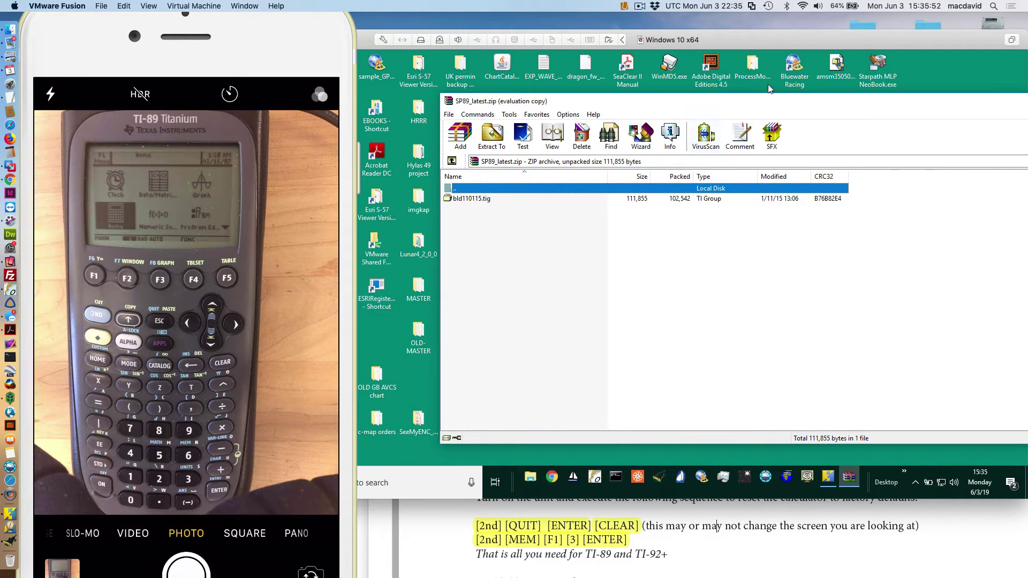
pyautogui.moveTo(782, 106); pyautogui.dragTo(648, 111)
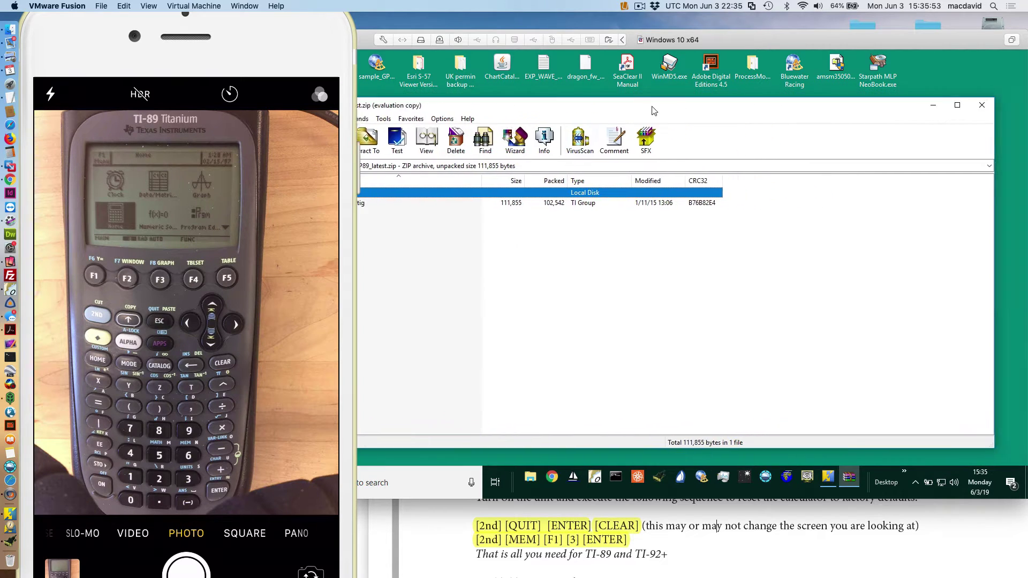
pyautogui.click(978, 109)
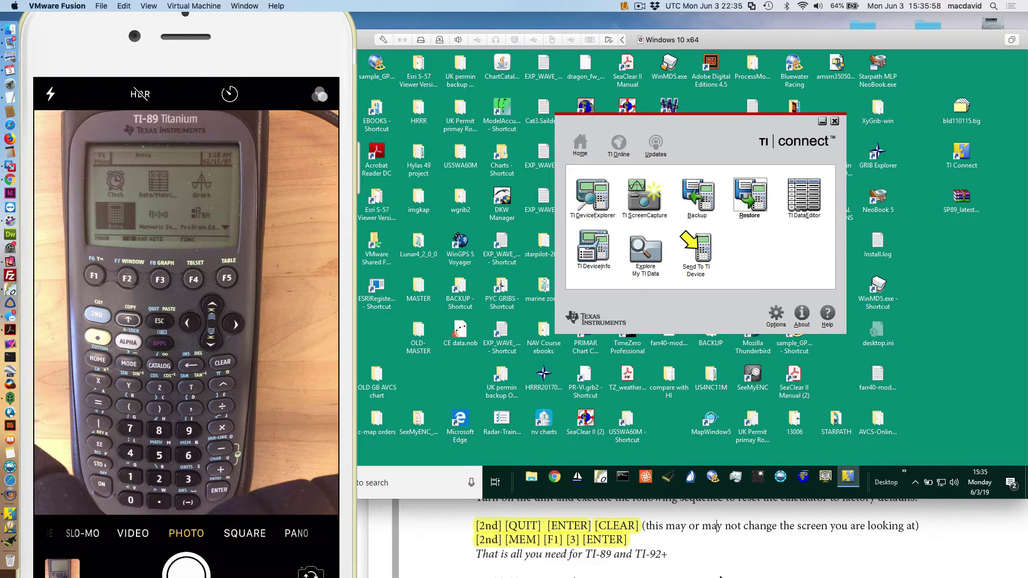
# Read the calculator preparation steps in the instructions PDF, nudging its window into place
pyautogui.click(718, 553)
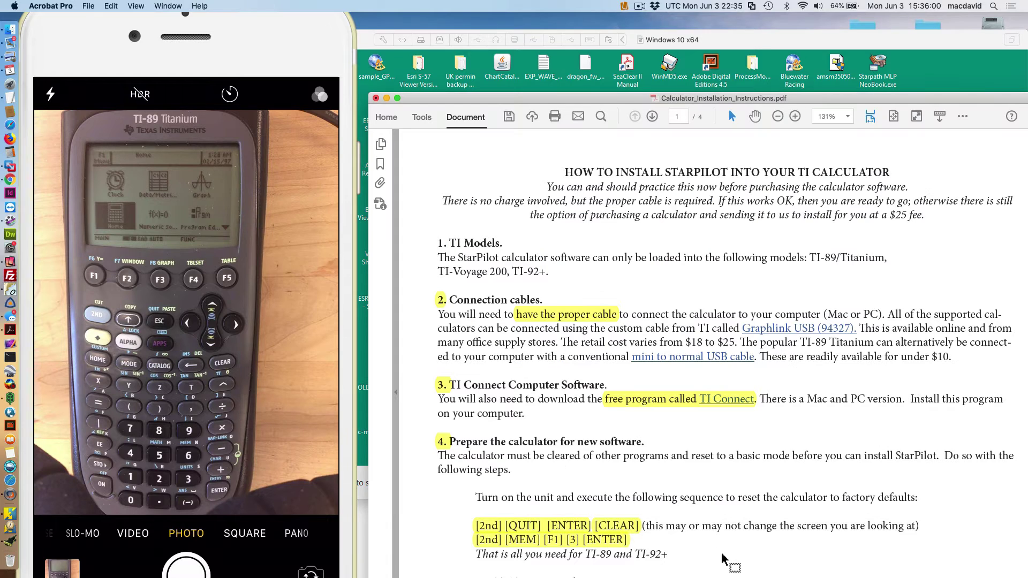
pyautogui.moveTo(563, 98); pyautogui.dragTo(555, 18)
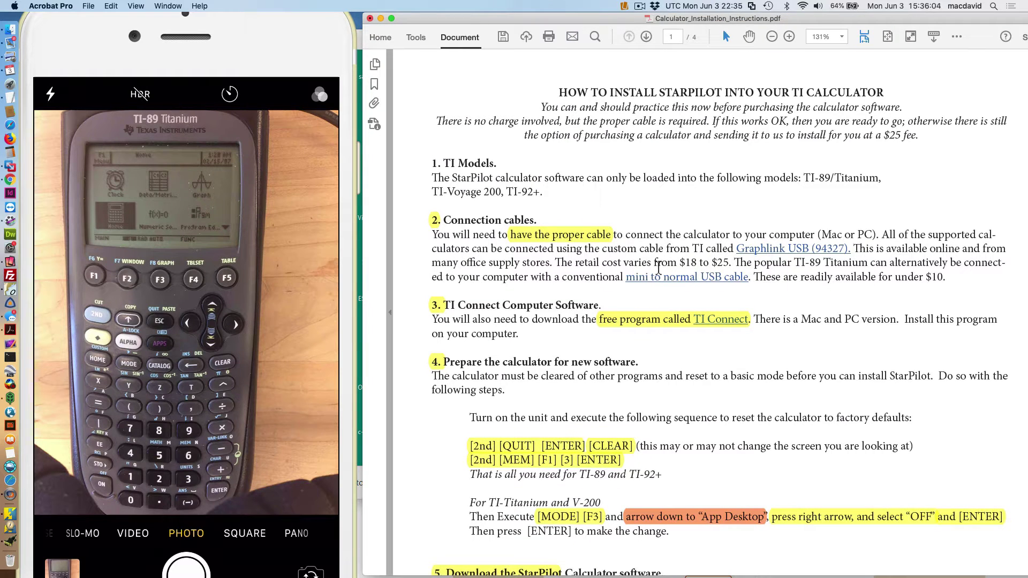
pyautogui.scroll(-1, 692, 269)
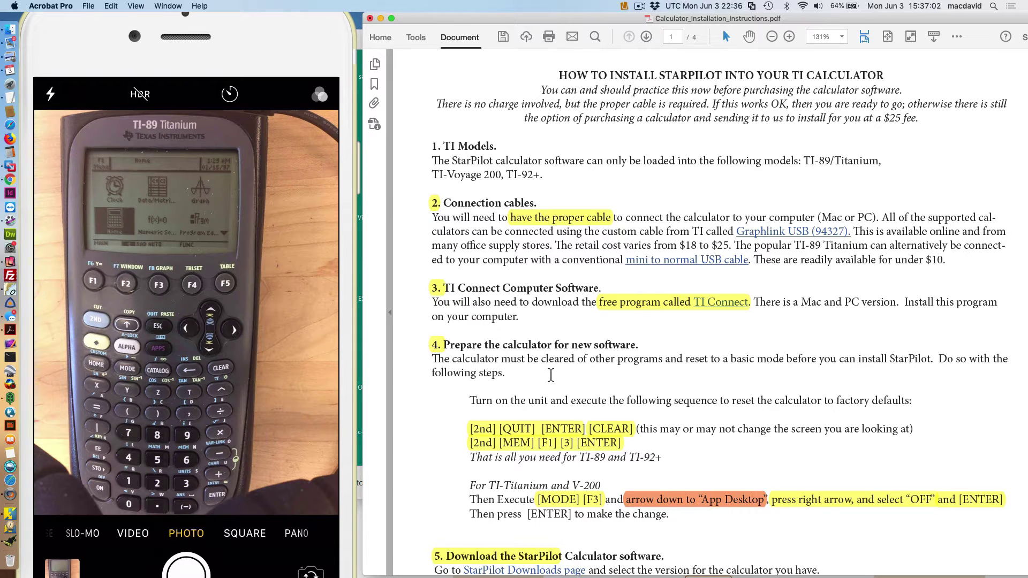
pyautogui.scroll(-2, 549, 374)
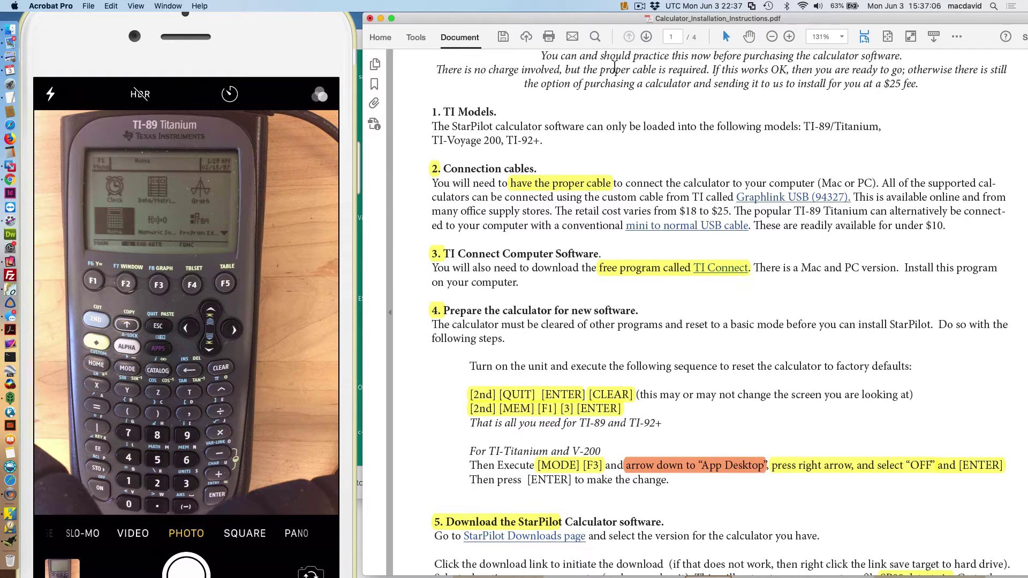
pyautogui.moveTo(497, 22); pyautogui.dragTo(494, 3)
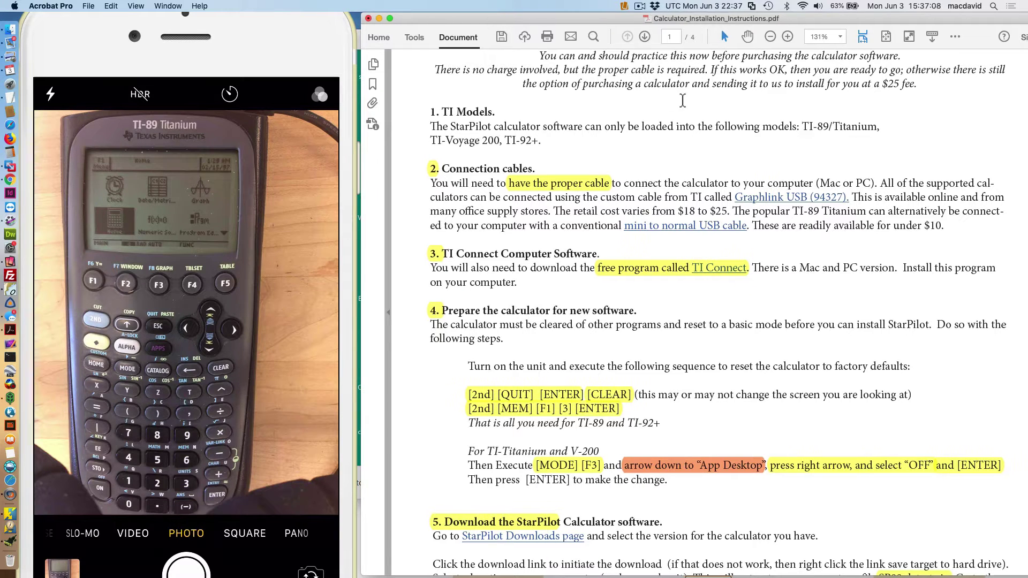
pyautogui.moveTo(588, 20)
pyautogui.mouseDown()
pyautogui.moveTo(589, 54)
pyautogui.moveTo(586, 14)
pyautogui.mouseUp()
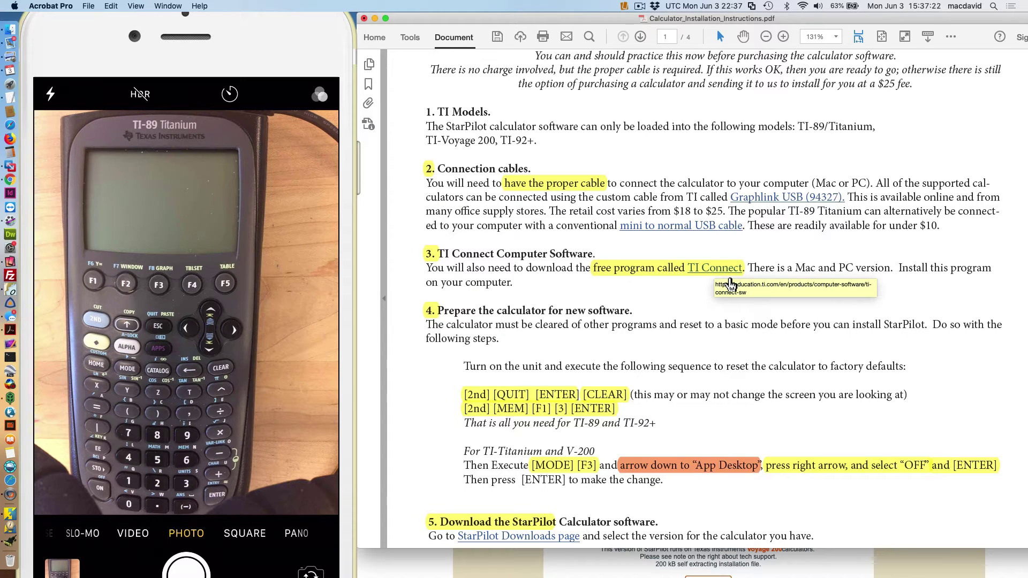
# Shift the TI Connect home window up-left, then raise the instructions PDF back over the desktop
pyautogui.moveTo(553, 21); pyautogui.dragTo(614, 453)
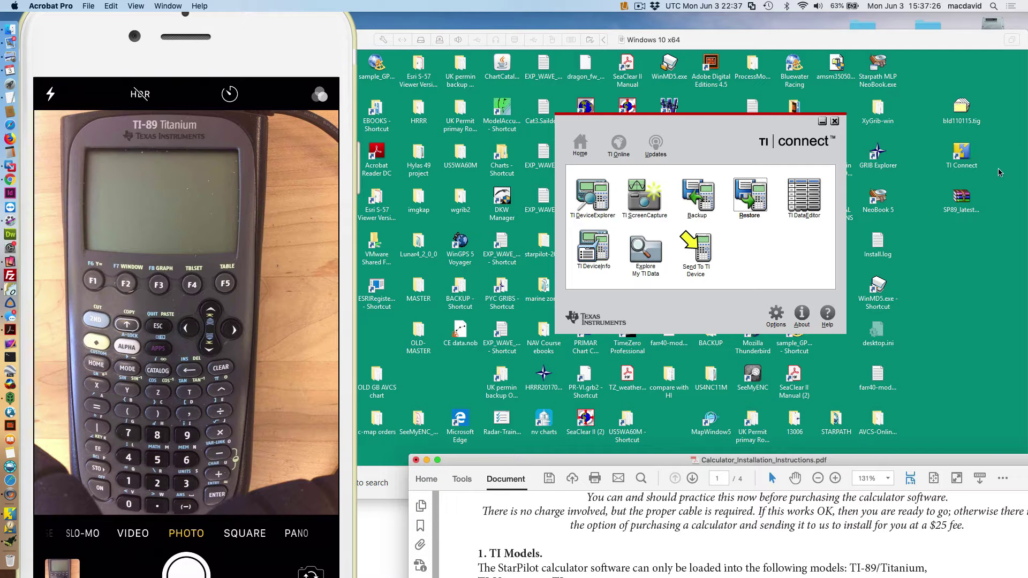
pyautogui.moveTo(712, 135); pyautogui.dragTo(669, 120)
pyautogui.click(460, 532)
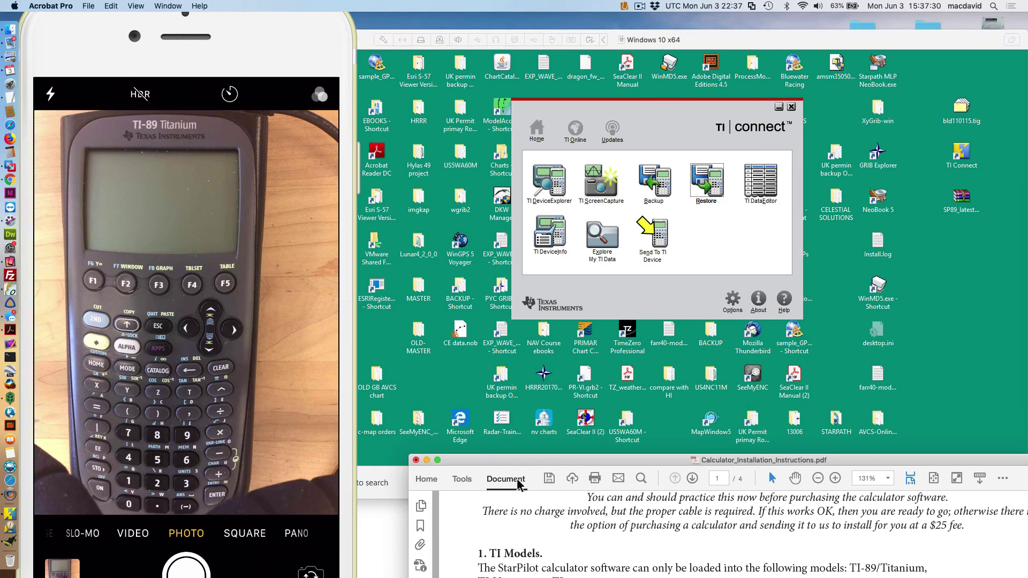
pyautogui.moveTo(510, 466); pyautogui.dragTo(463, 78)
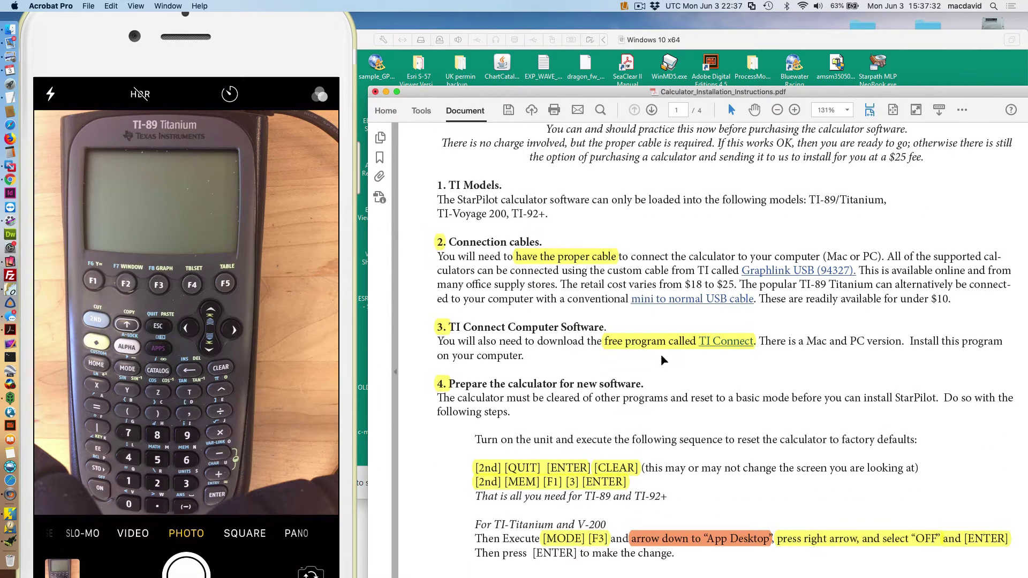
# Scroll the PDF to section 5, Download the StarPilot Calculator software
pyautogui.scroll(-2, 705, 358)
pyautogui.scroll(-4, 705, 358)
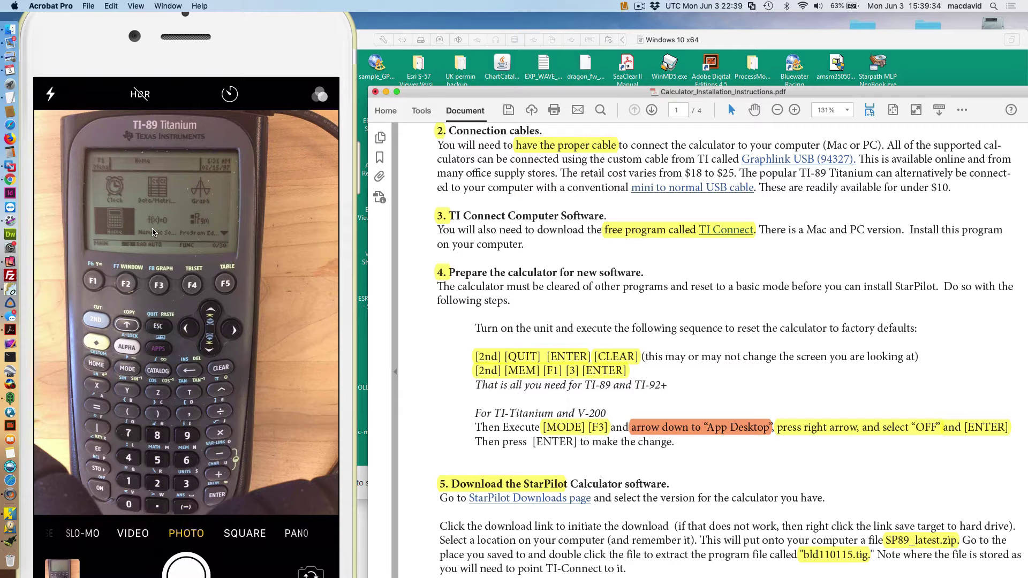
# Scroll on to section 6, Use TI Connect to install StarPilot
pyautogui.scroll(-5, 627, 474)
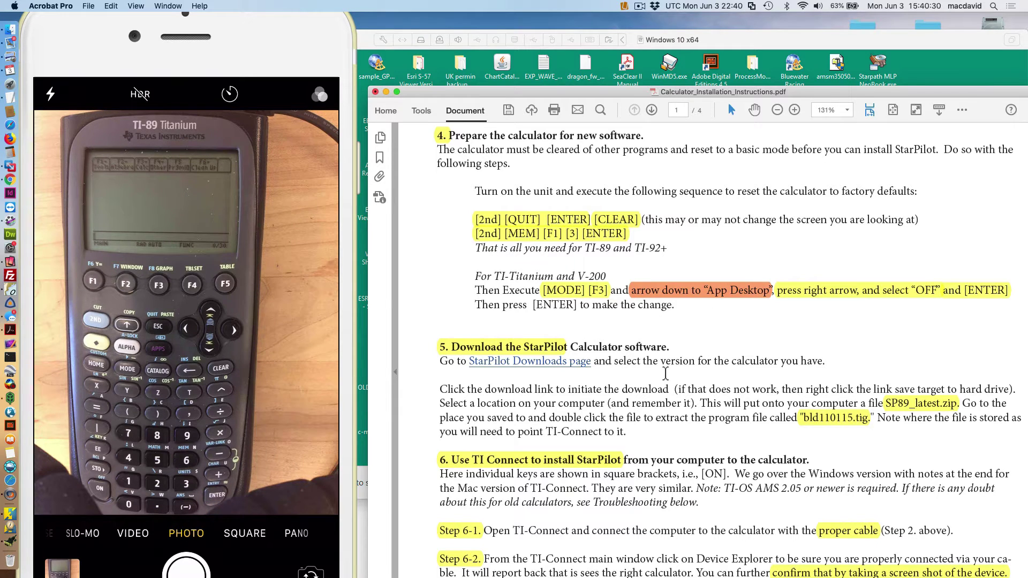
# Peek at TI Connect behind the instructions, then scroll the PDF to Step 6-3, Restore
pyautogui.scroll(-2, 664, 374)
pyautogui.scroll(-3, 660, 375)
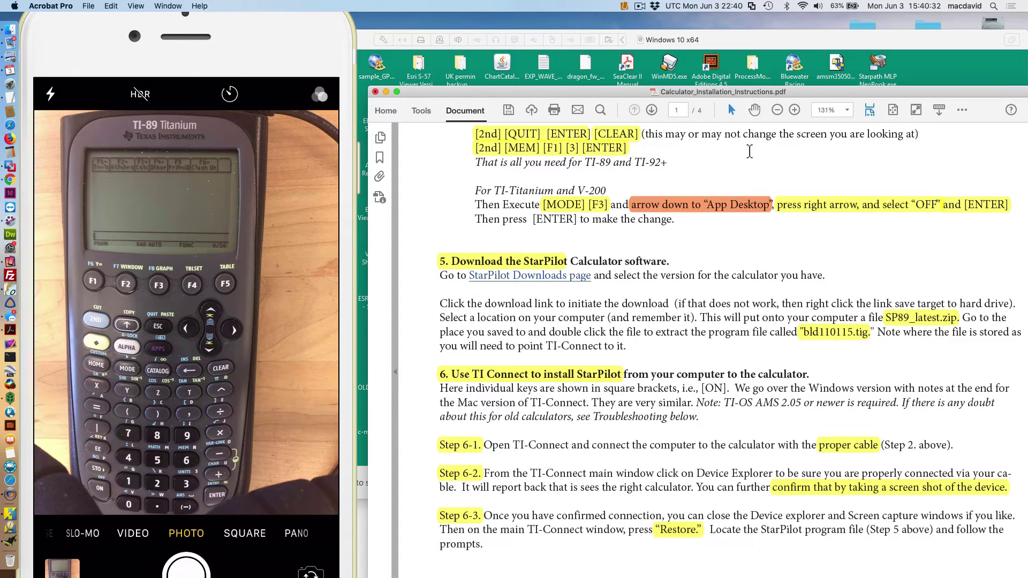
pyautogui.moveTo(880, 88); pyautogui.dragTo(792, 405)
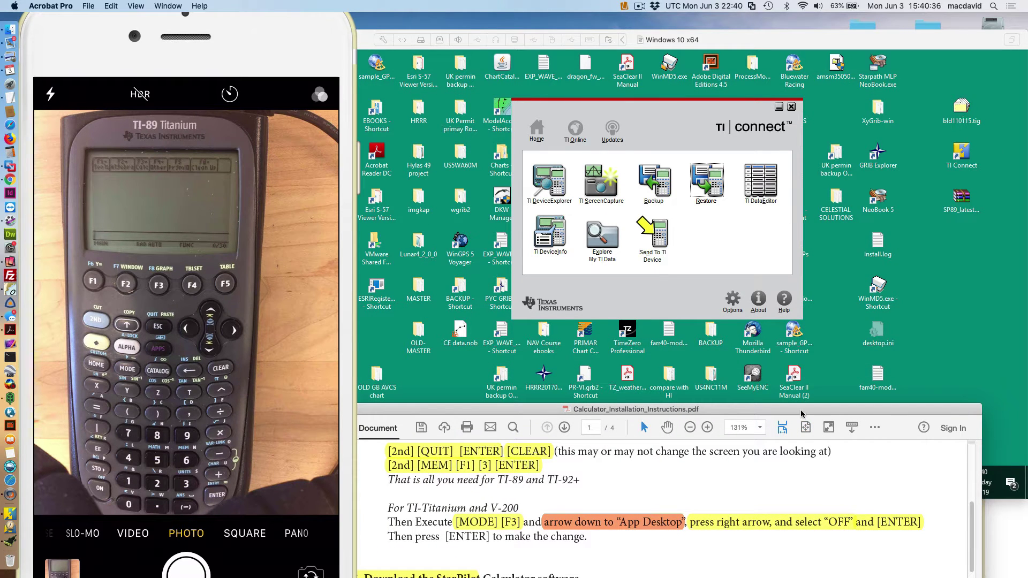
pyautogui.moveTo(802, 413); pyautogui.dragTo(814, 148)
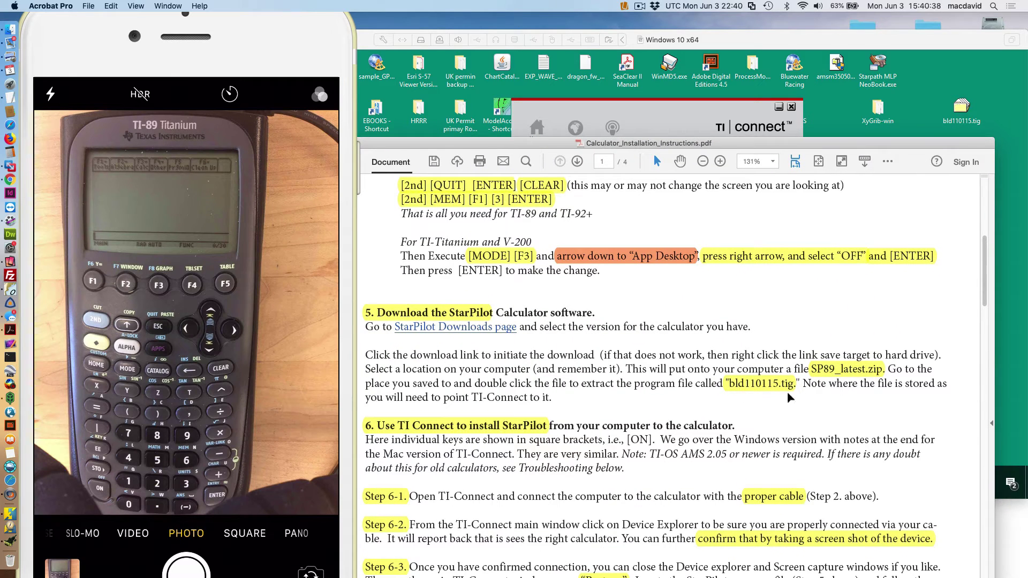
pyautogui.scroll(-3, 537, 457)
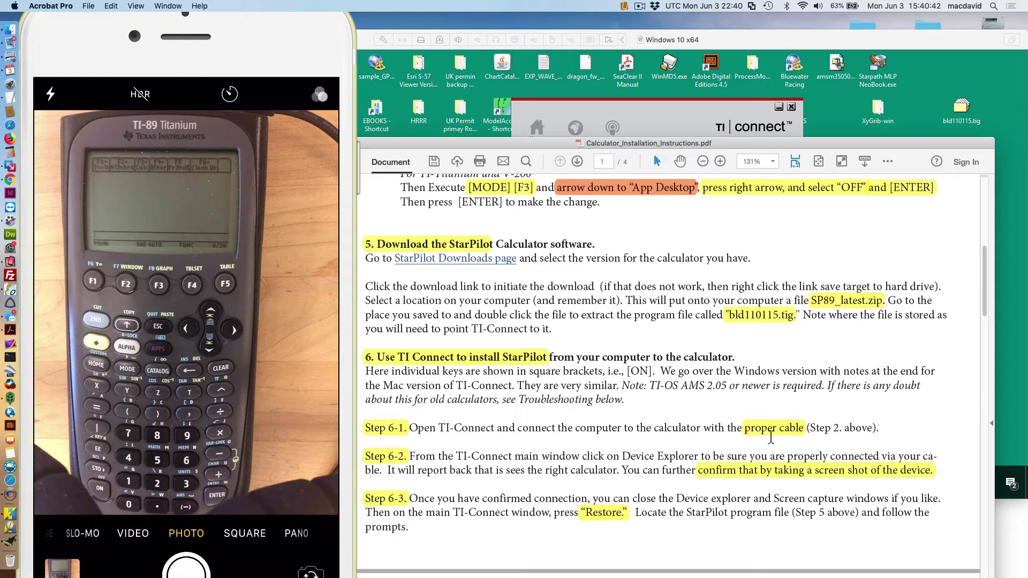
pyautogui.scroll(-1, 631, 490)
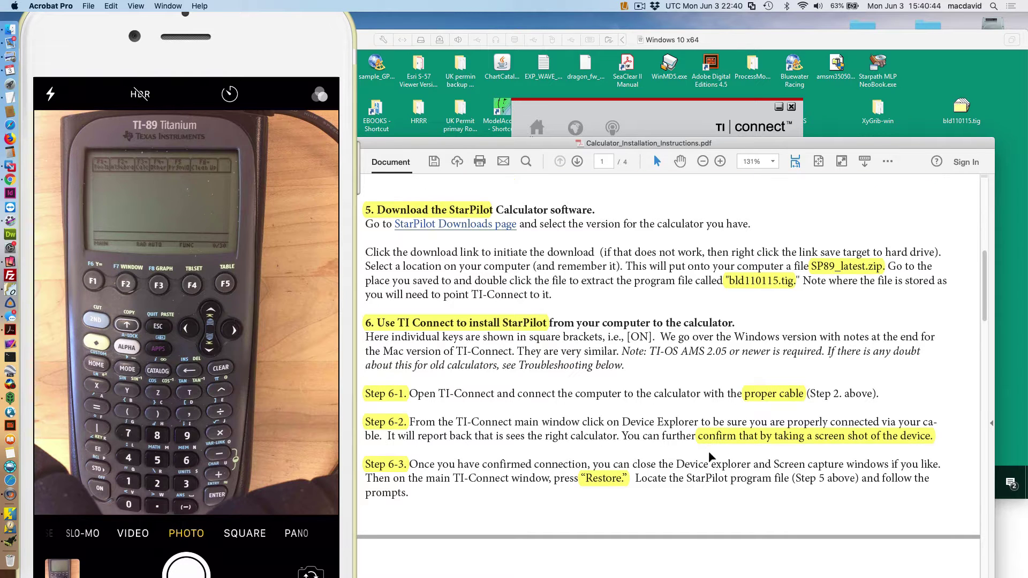
pyautogui.moveTo(729, 144); pyautogui.dragTo(738, 360)
# Try a TI ScreenCapture of the calculator, then cancel the device search and close it
pyautogui.click(673, 131)
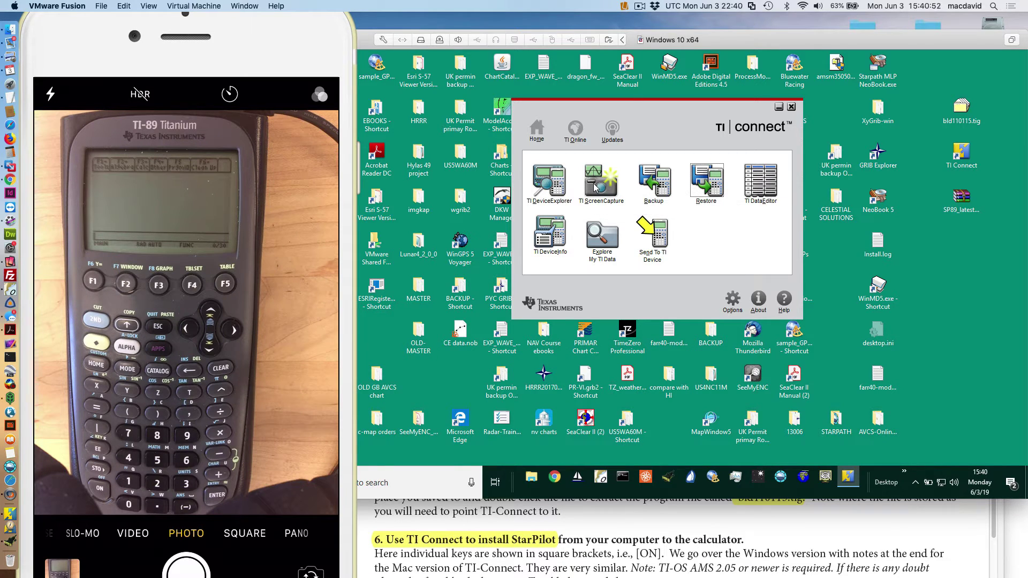
pyautogui.click(596, 187)
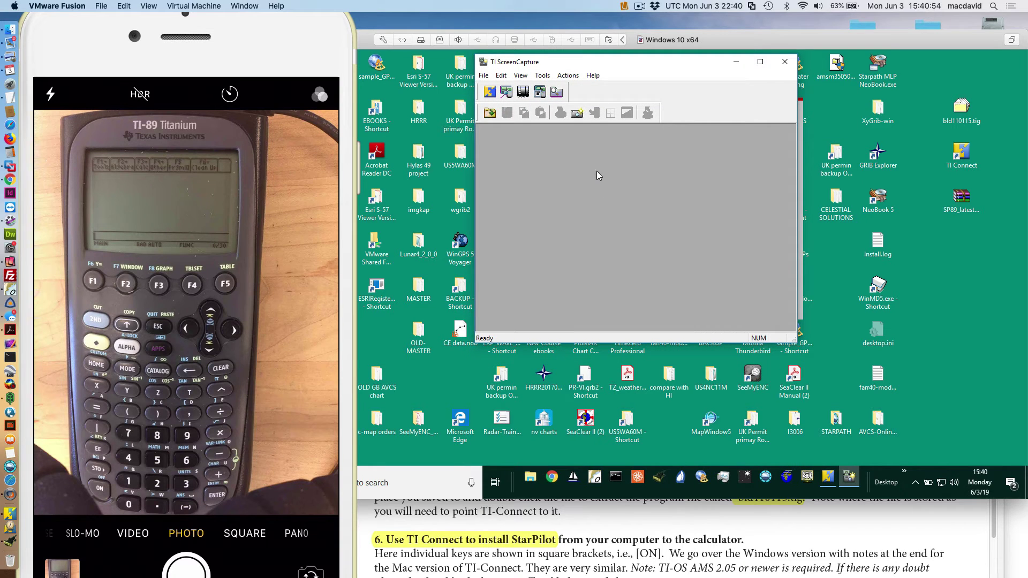
pyautogui.click(577, 114)
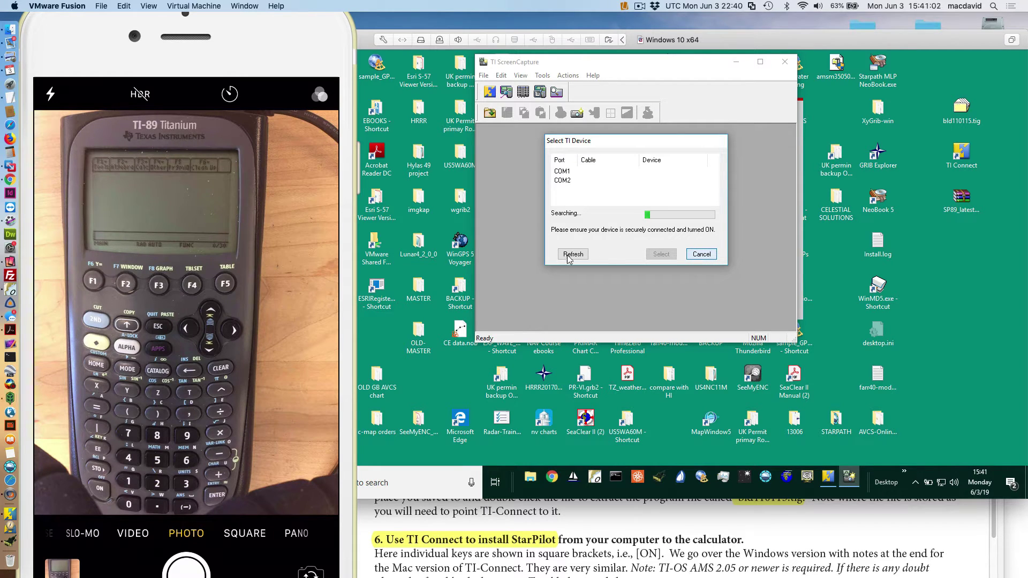
pyautogui.click(786, 62)
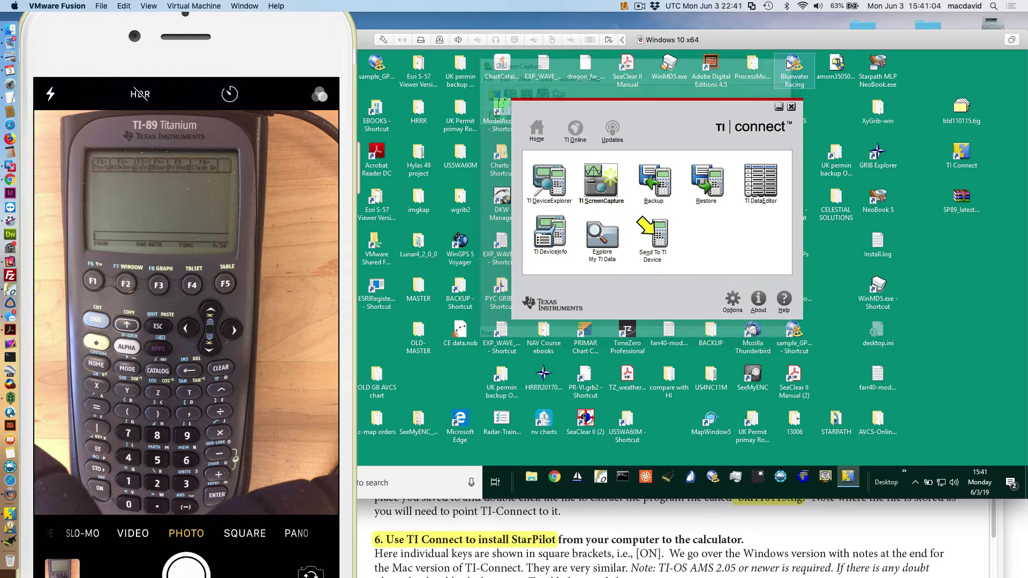
# Connect the Texas Instruments TI-89 Titanium USB device to the Windows VM
pyautogui.click(194, 6)
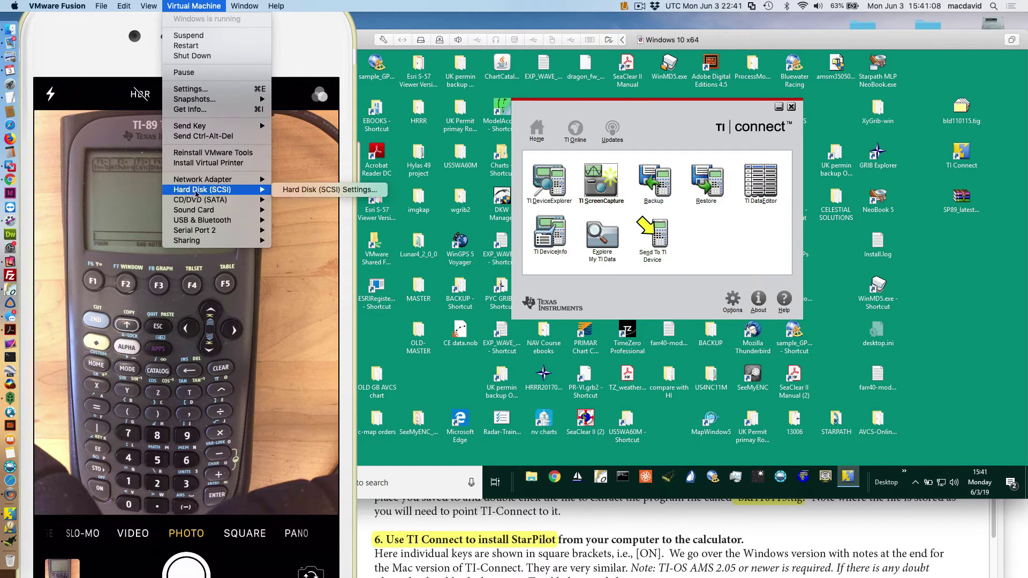
pyautogui.moveTo(207, 223)
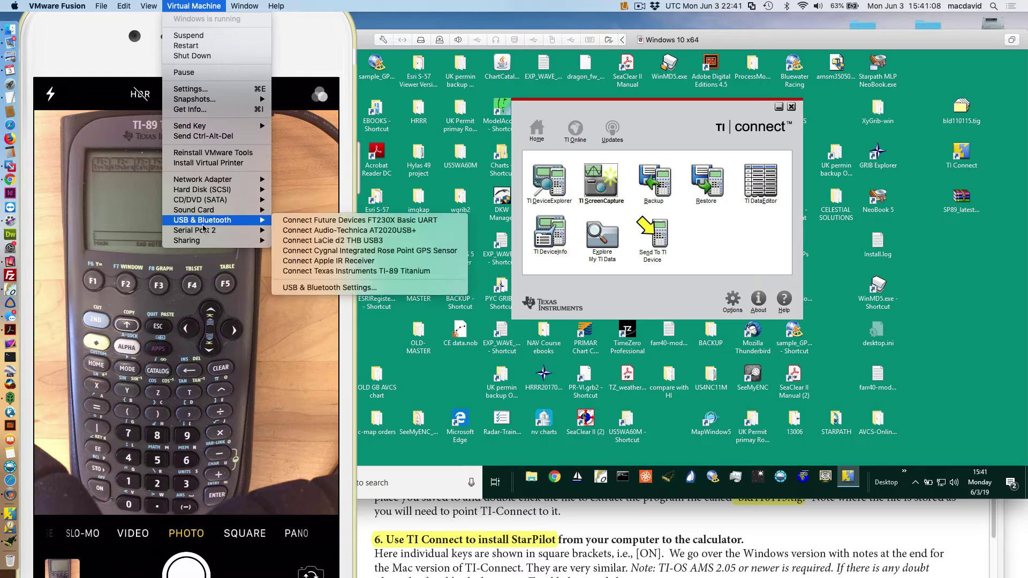
pyautogui.click(322, 272)
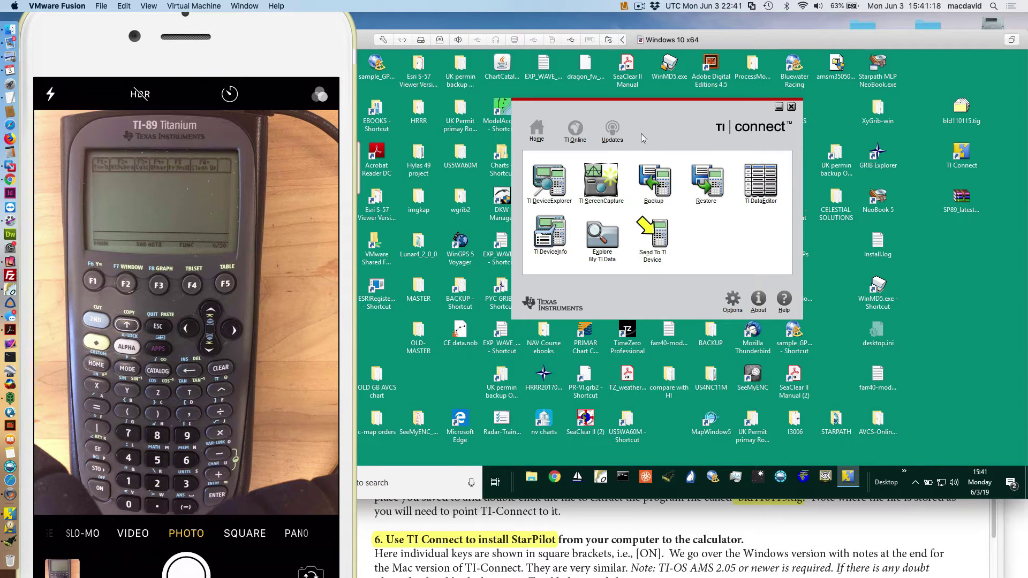
pyautogui.click(592, 188)
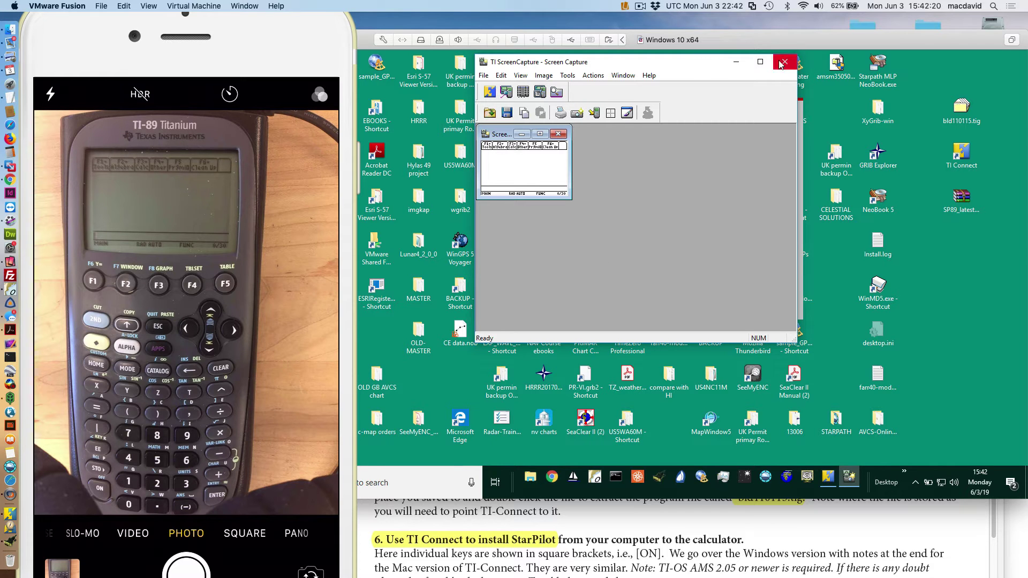
pyautogui.moveTo(662, 67)
pyautogui.mouseDown()
pyautogui.moveTo(647, 268)
pyautogui.moveTo(716, 126)
pyautogui.moveTo(676, 64)
pyautogui.mouseUp()
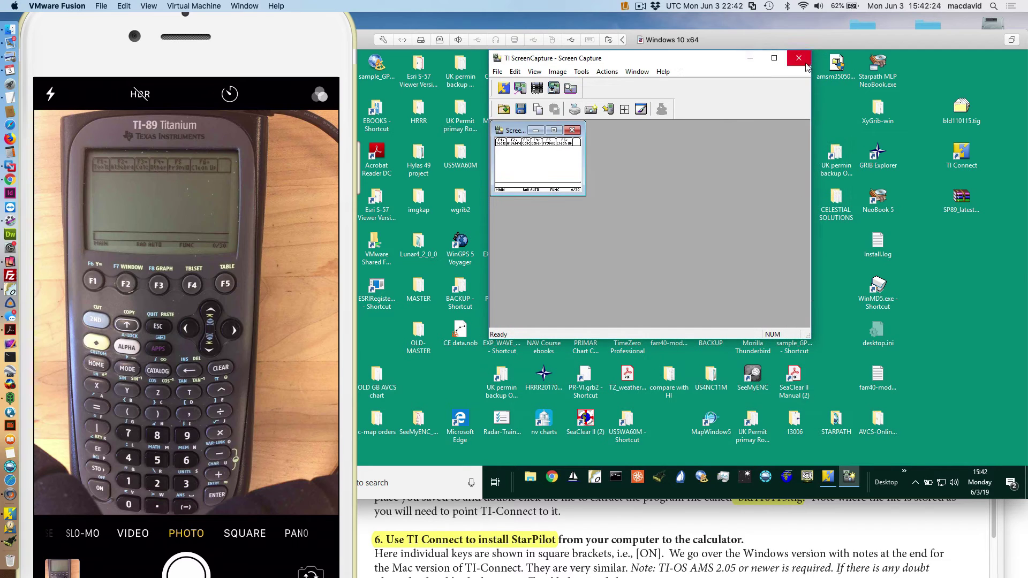
pyautogui.click(799, 58)
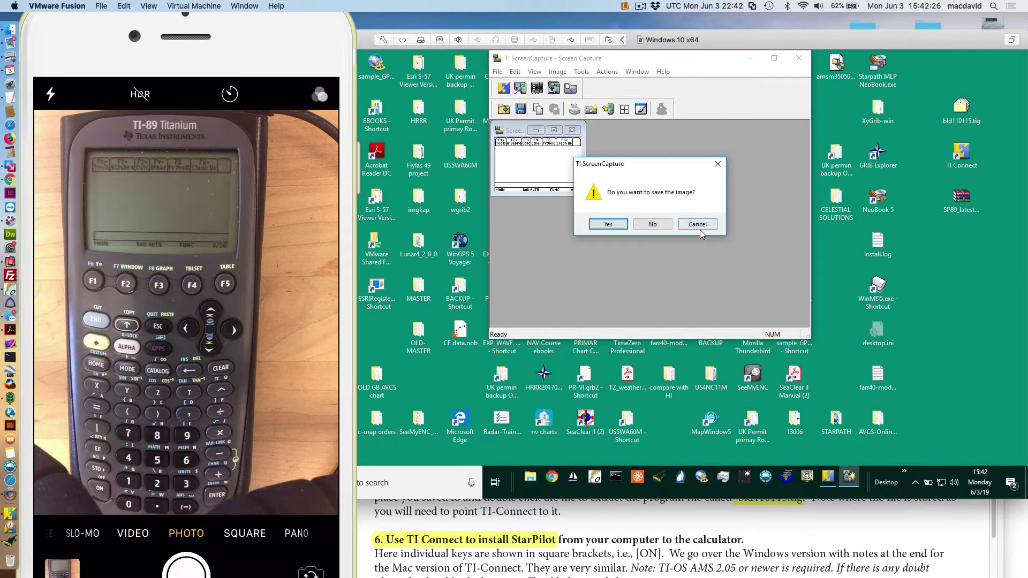
pyautogui.click(667, 226)
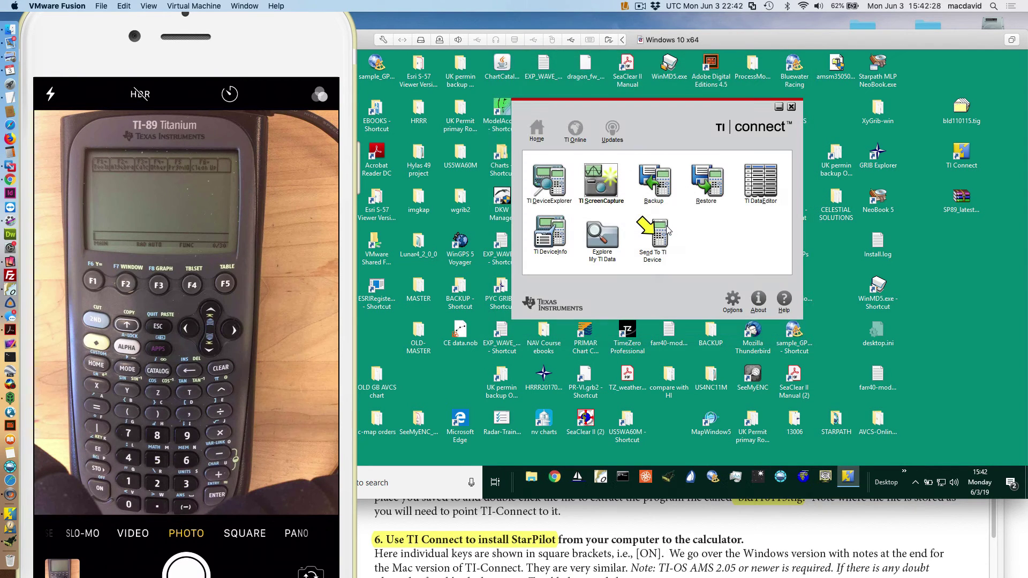
pyautogui.click(719, 536)
pyautogui.moveTo(737, 358); pyautogui.dragTo(743, 57)
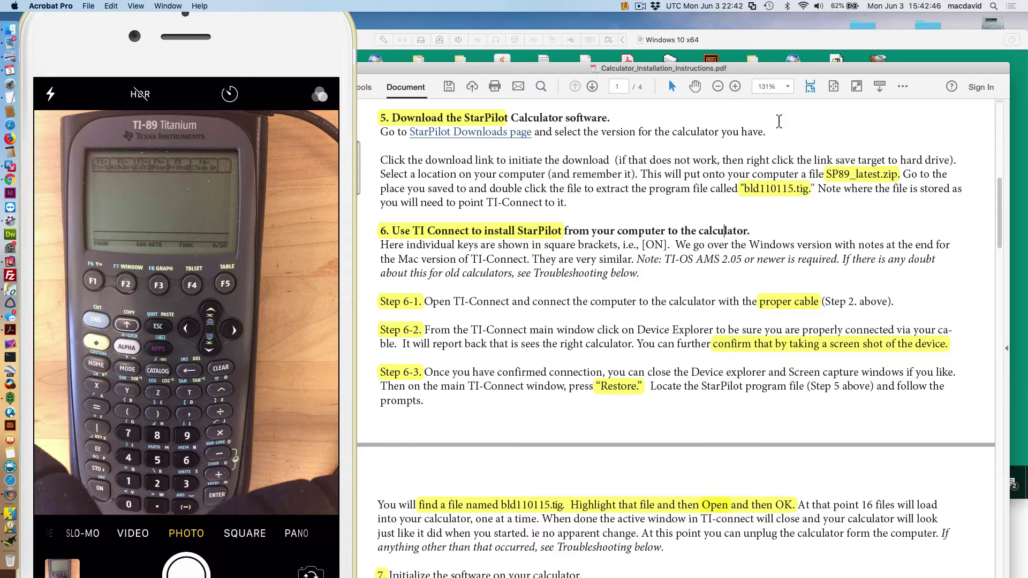
pyautogui.moveTo(760, 67); pyautogui.dragTo(741, 464)
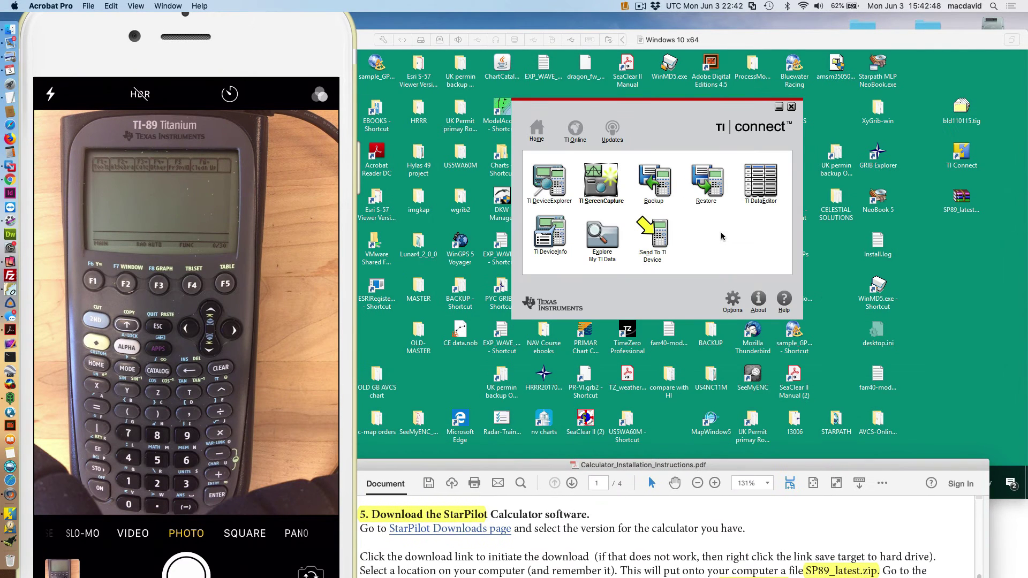
pyautogui.click(710, 175)
# Restore bld110115.tig from the Desktop into the TI-89 Titanium, keeping Archive checked
pyautogui.click(707, 179)
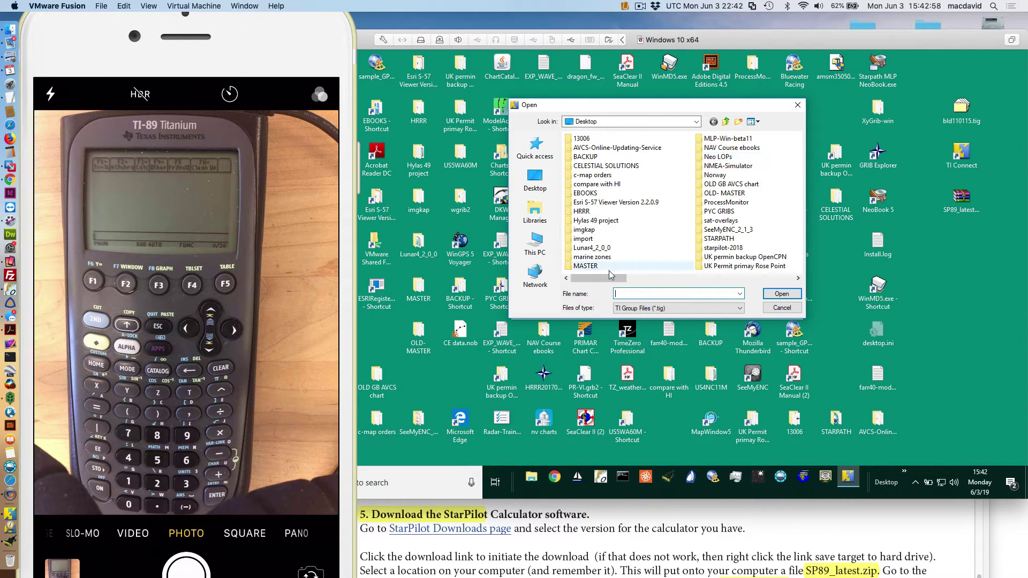
pyautogui.moveTo(606, 281); pyautogui.dragTo(640, 282)
pyautogui.click(719, 185)
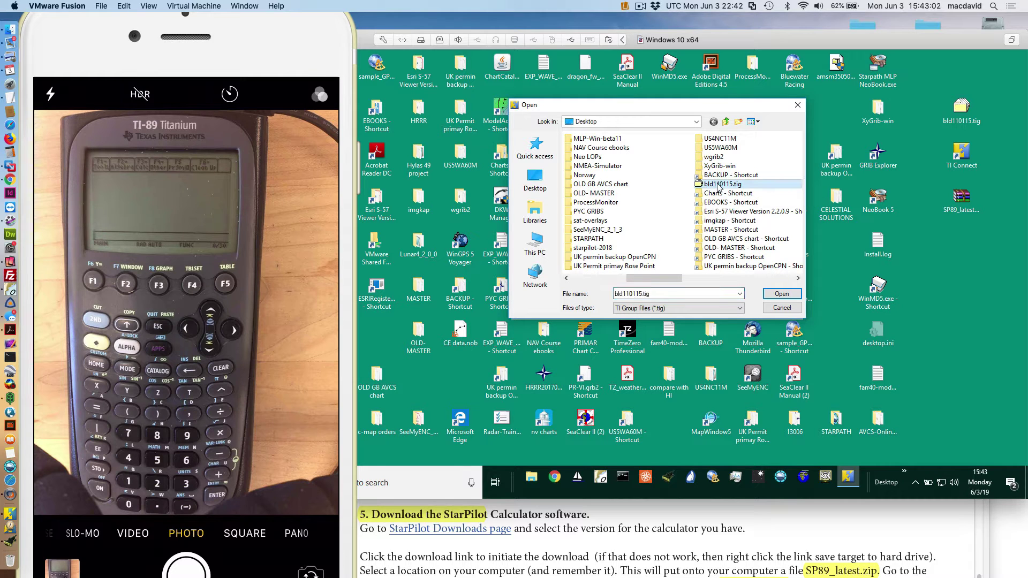
pyautogui.click(782, 294)
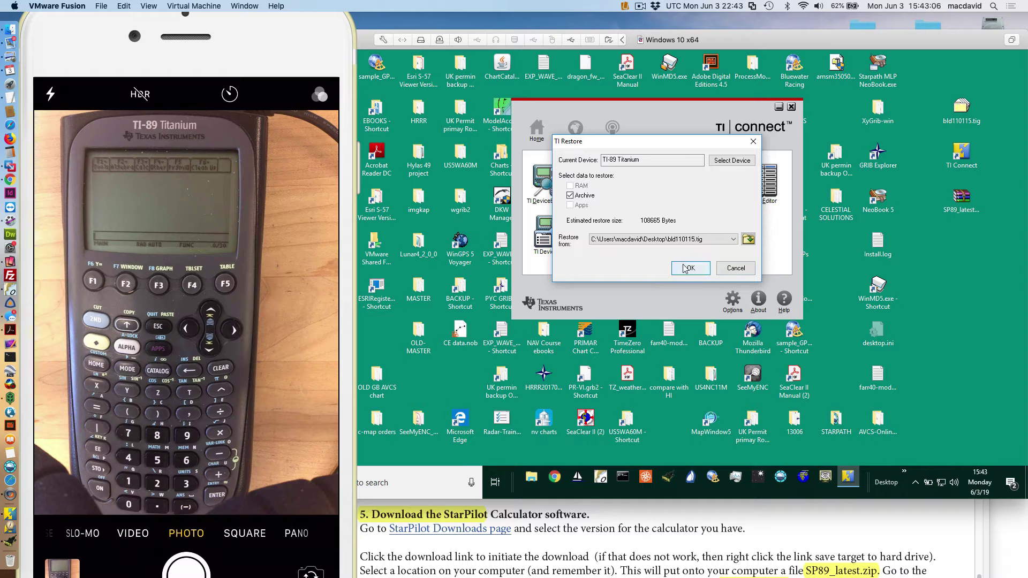
pyautogui.click(686, 269)
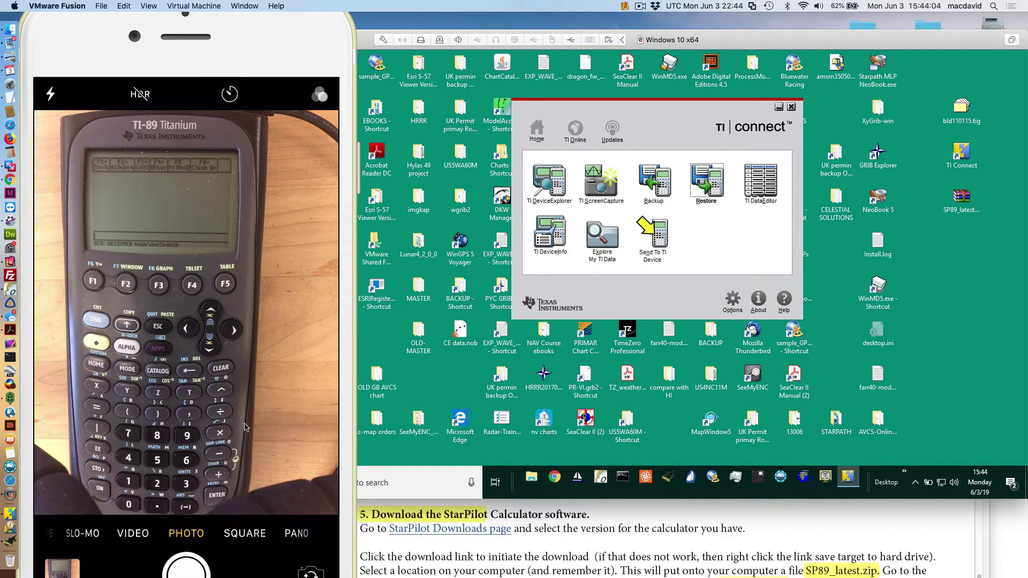
# Reposition the instructions PDF and scroll to step 7, 'Initialize the software on your calculator'
pyautogui.click(742, 529)
pyautogui.moveTo(648, 476); pyautogui.dragTo(635, 104)
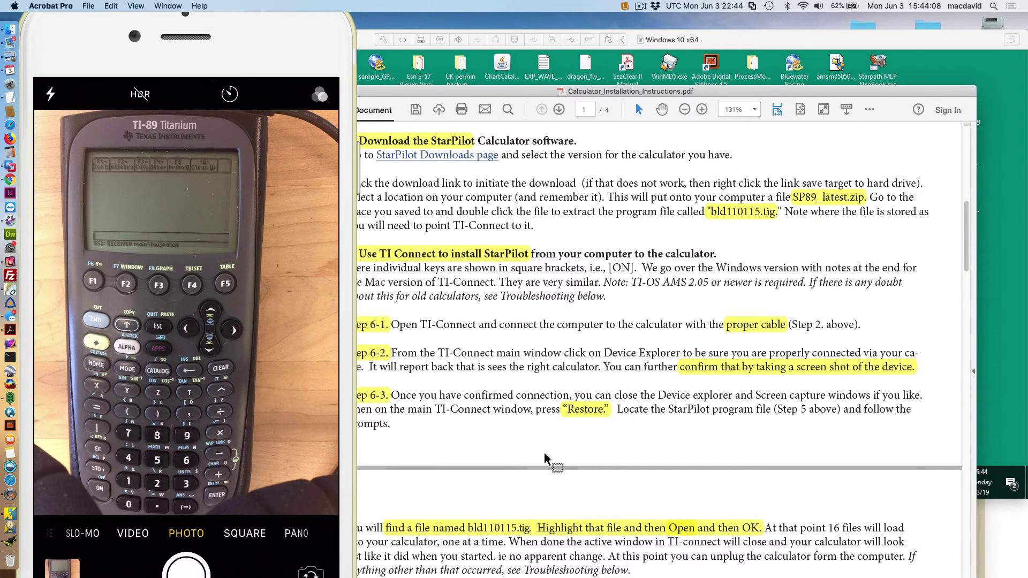
pyautogui.scroll(-2, 555, 464)
pyautogui.moveTo(463, 95); pyautogui.dragTo(535, 47)
pyautogui.scroll(-5, 552, 440)
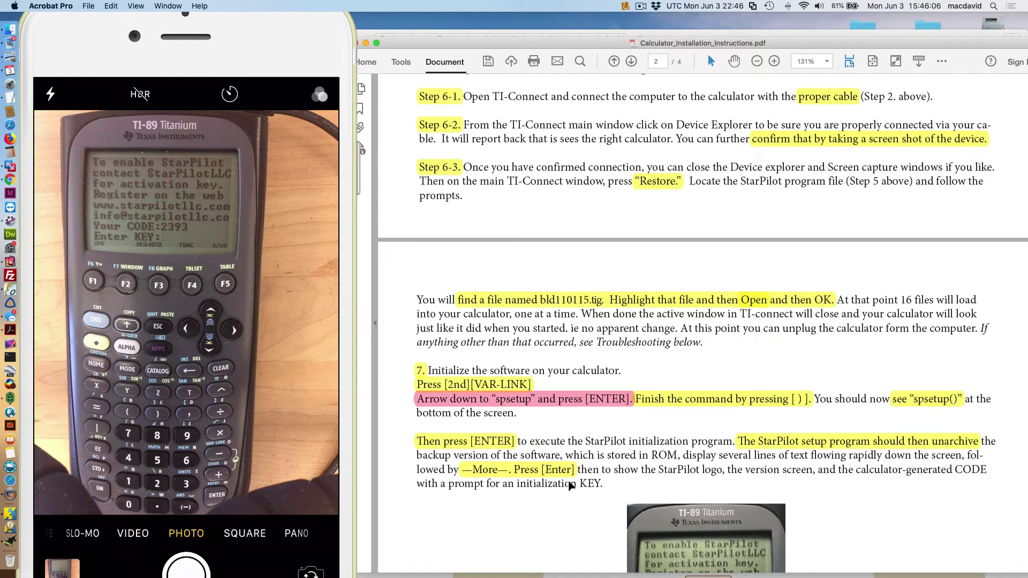
# Follow the PDF's register-the-software link and scroll the StarPilot license agreement to its end
pyautogui.scroll(-10, 571, 486)
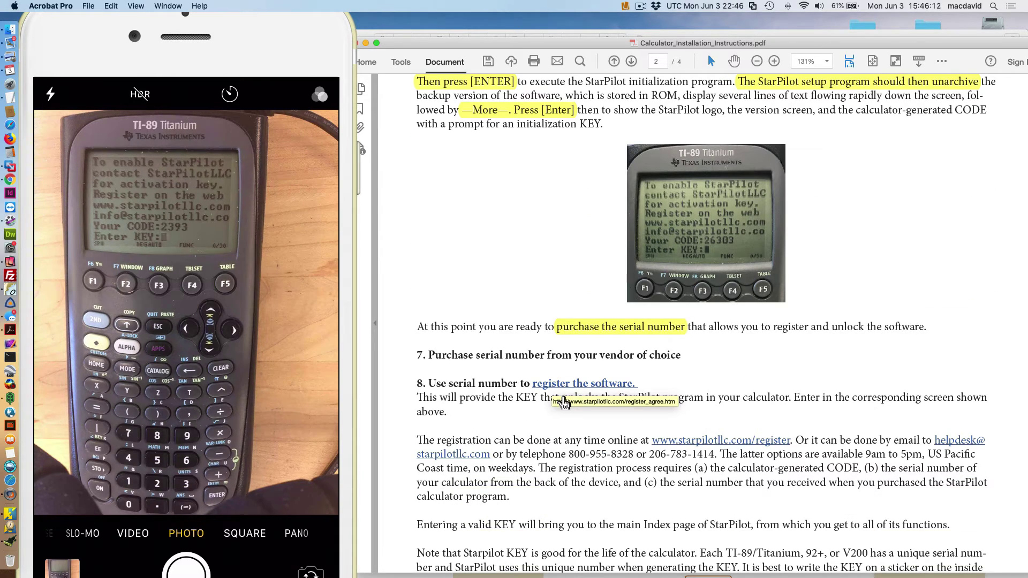
pyautogui.click(563, 401)
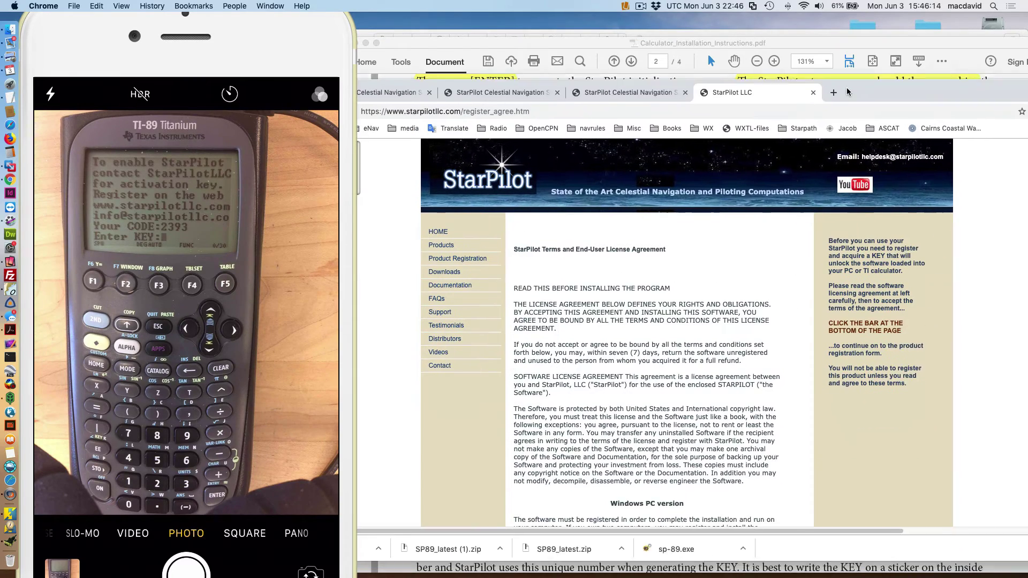
pyautogui.moveTo(848, 92); pyautogui.dragTo(852, 63)
pyautogui.scroll(-10, 571, 381)
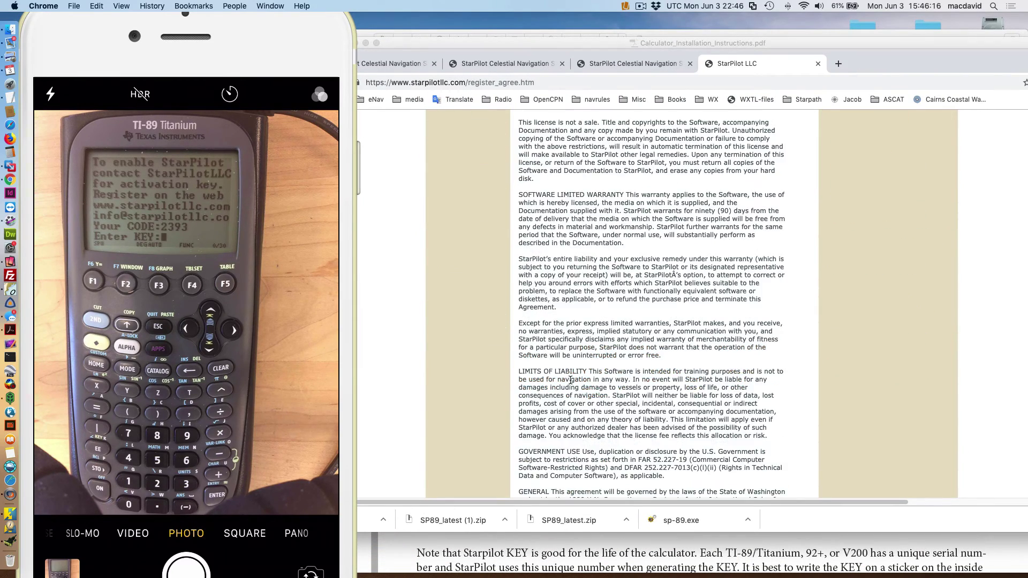
pyautogui.scroll(-3, 571, 380)
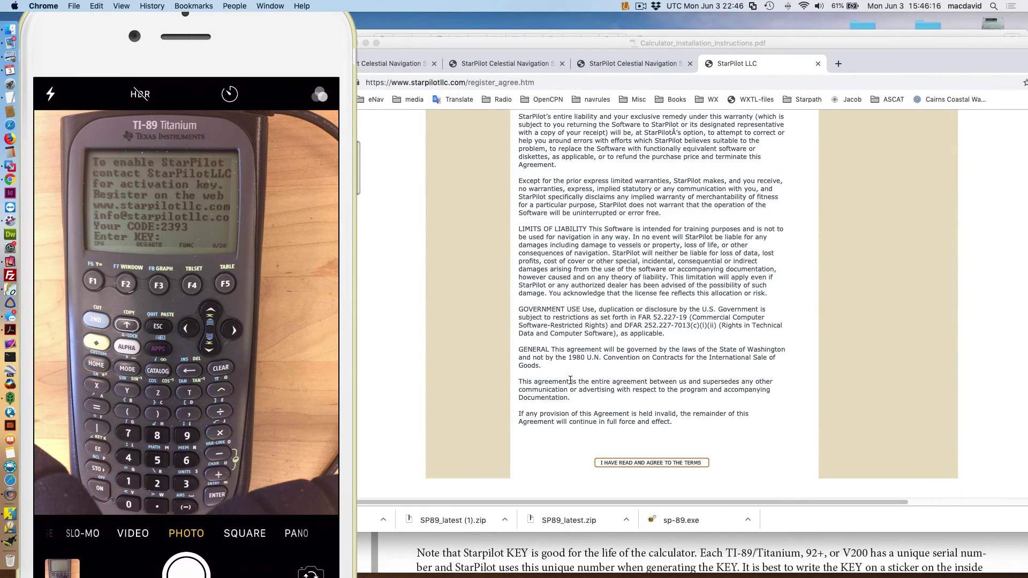
# Agree to the terms, choose StarPilot 89 as the product, and focus the Comments box
pyautogui.click(626, 464)
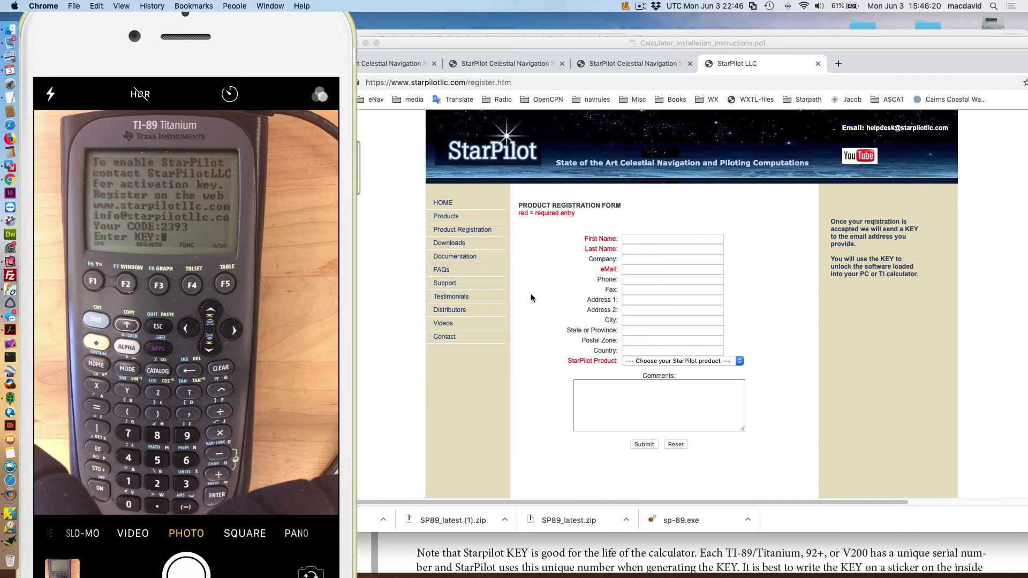
pyautogui.click(654, 362)
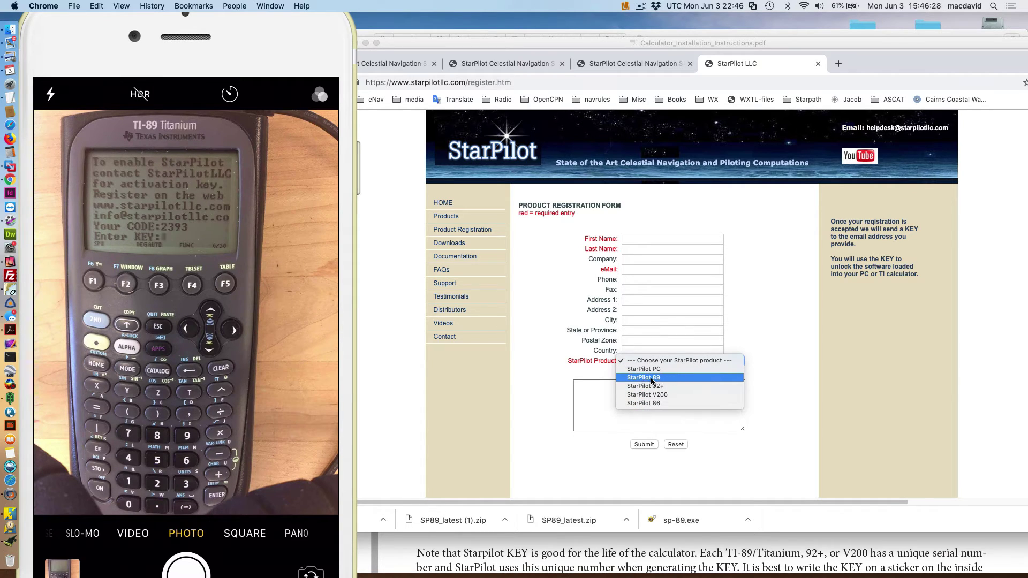
pyautogui.click(651, 379)
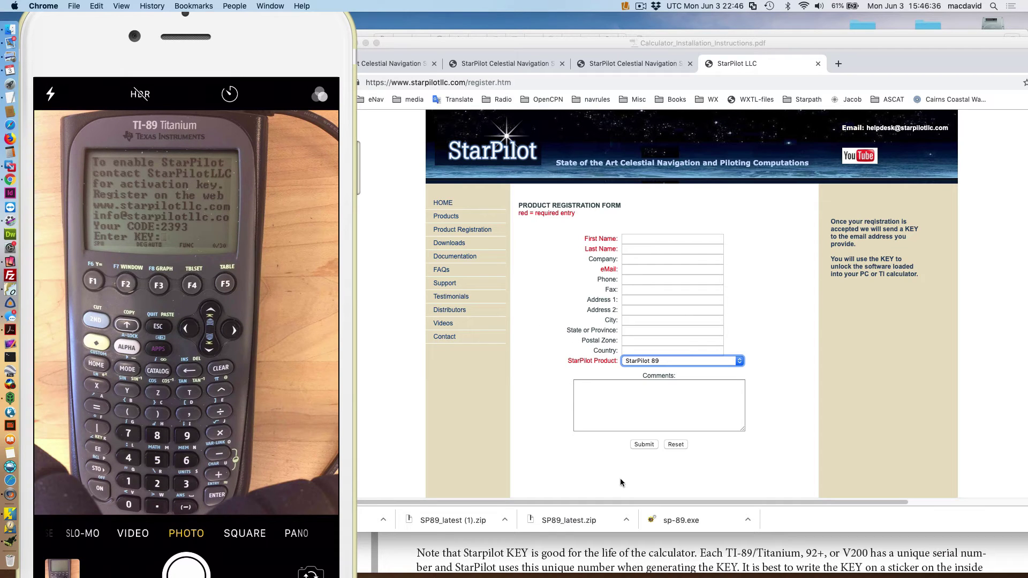
pyautogui.click(595, 400)
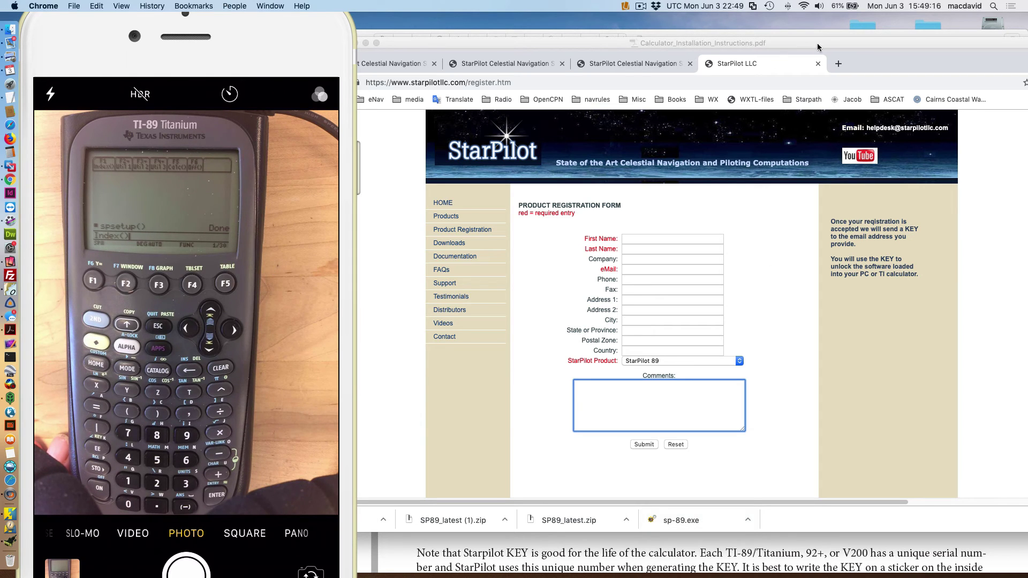
# Return to the instructions PDF in Acrobat and scroll up to sections 3–6 on page 1
pyautogui.click(859, 53)
pyautogui.scroll(10, 742, 396)
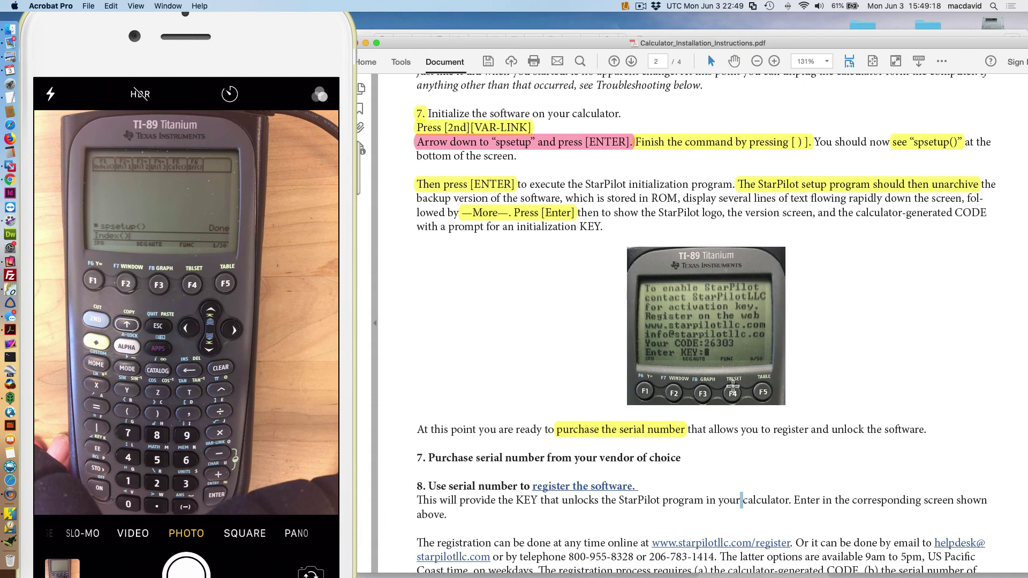
pyautogui.scroll(10, 733, 386)
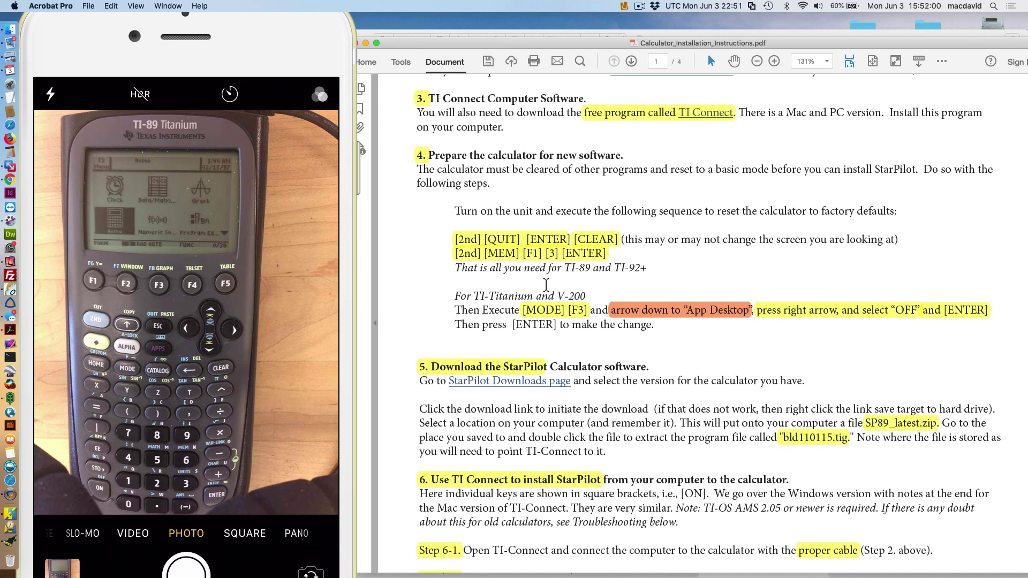
pyautogui.scroll(5, 589, 273)
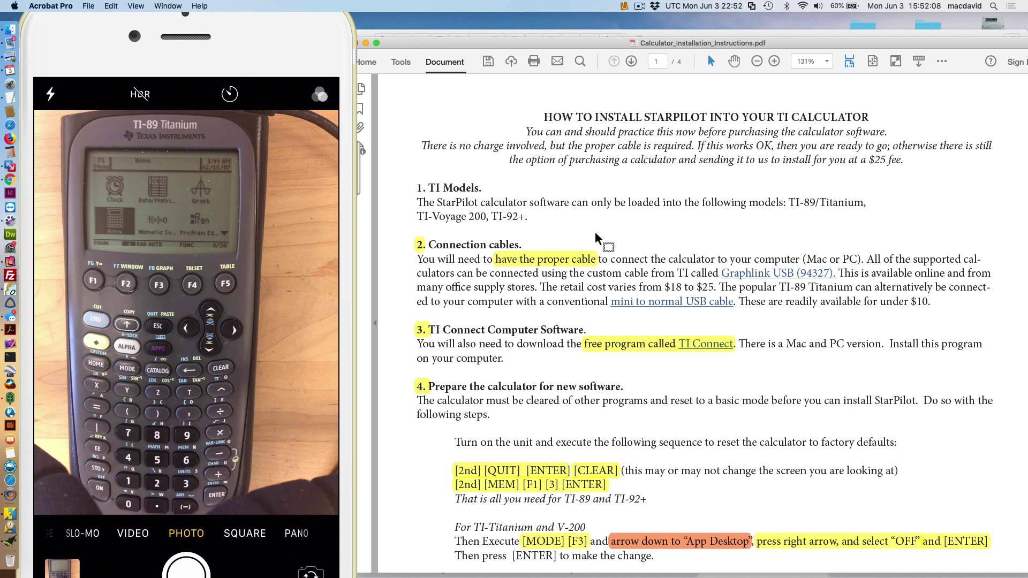
pyautogui.click(643, 7)
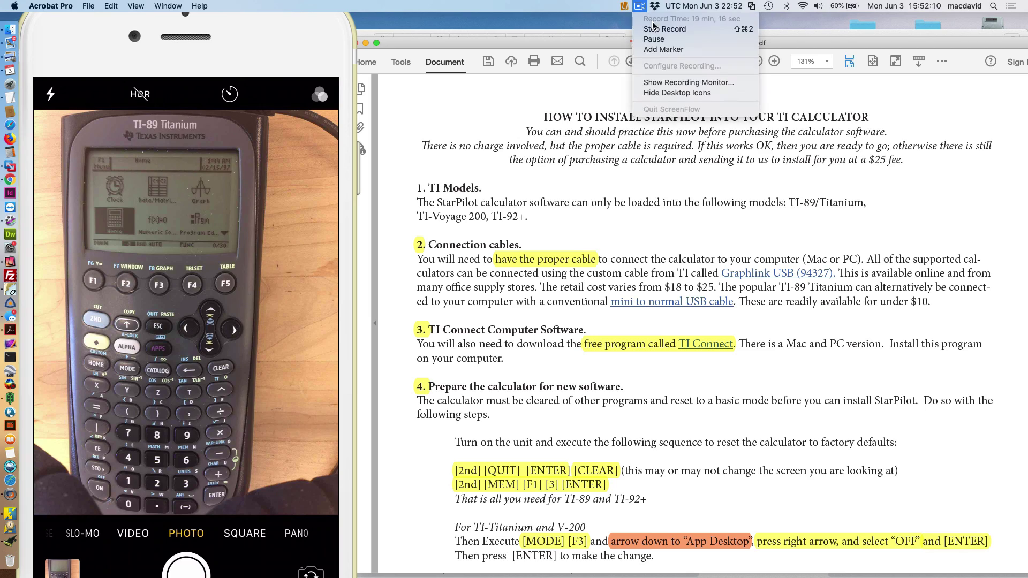